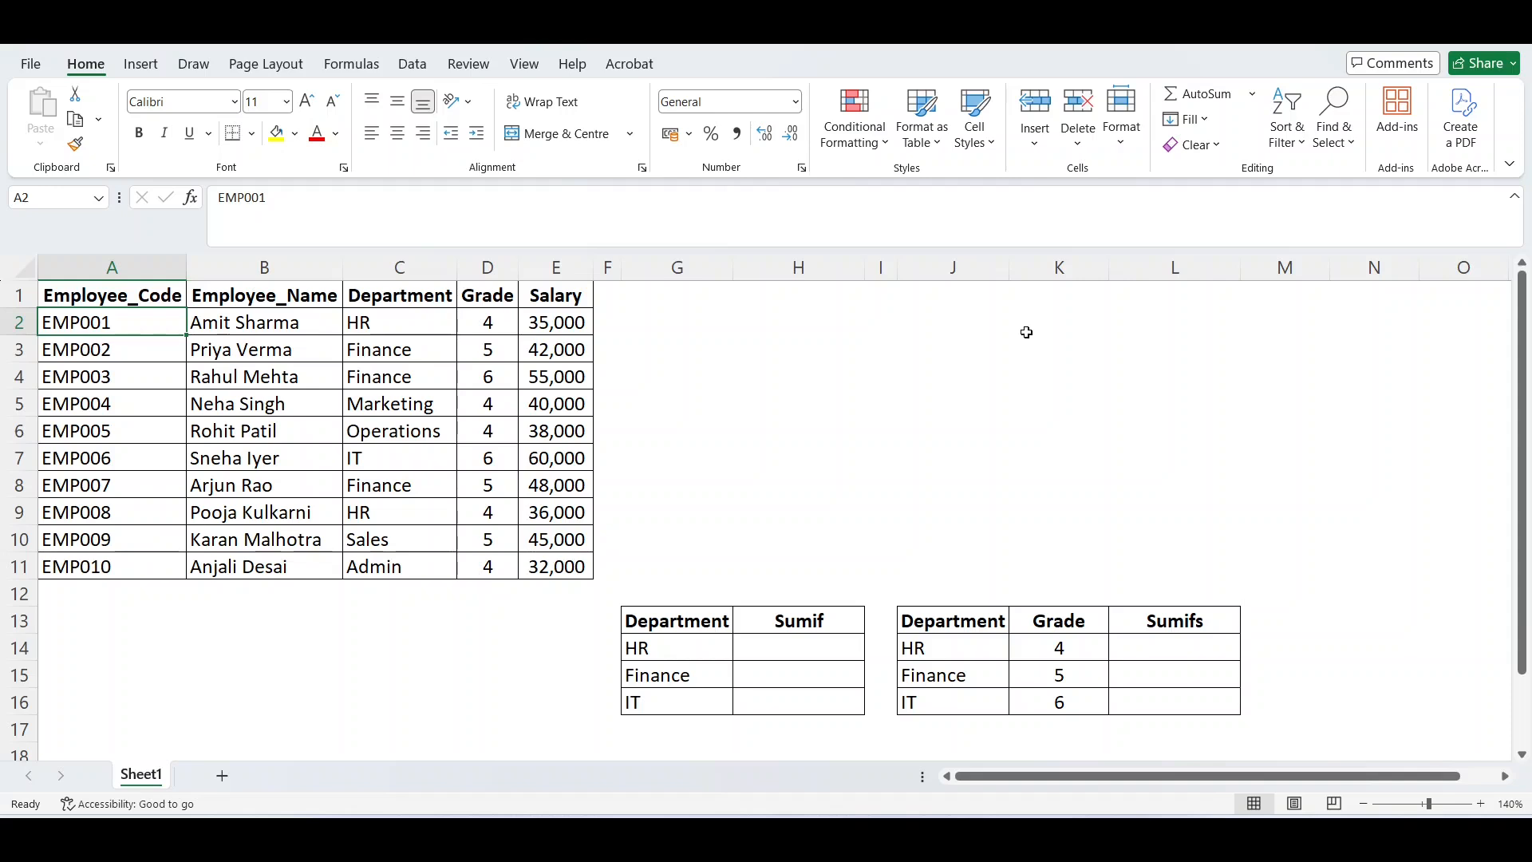
Examine the Salary column of the employee table down to its last entry.
key("Right")
key("Right")
key("Right")
key("Right")
key("ctrl+space")
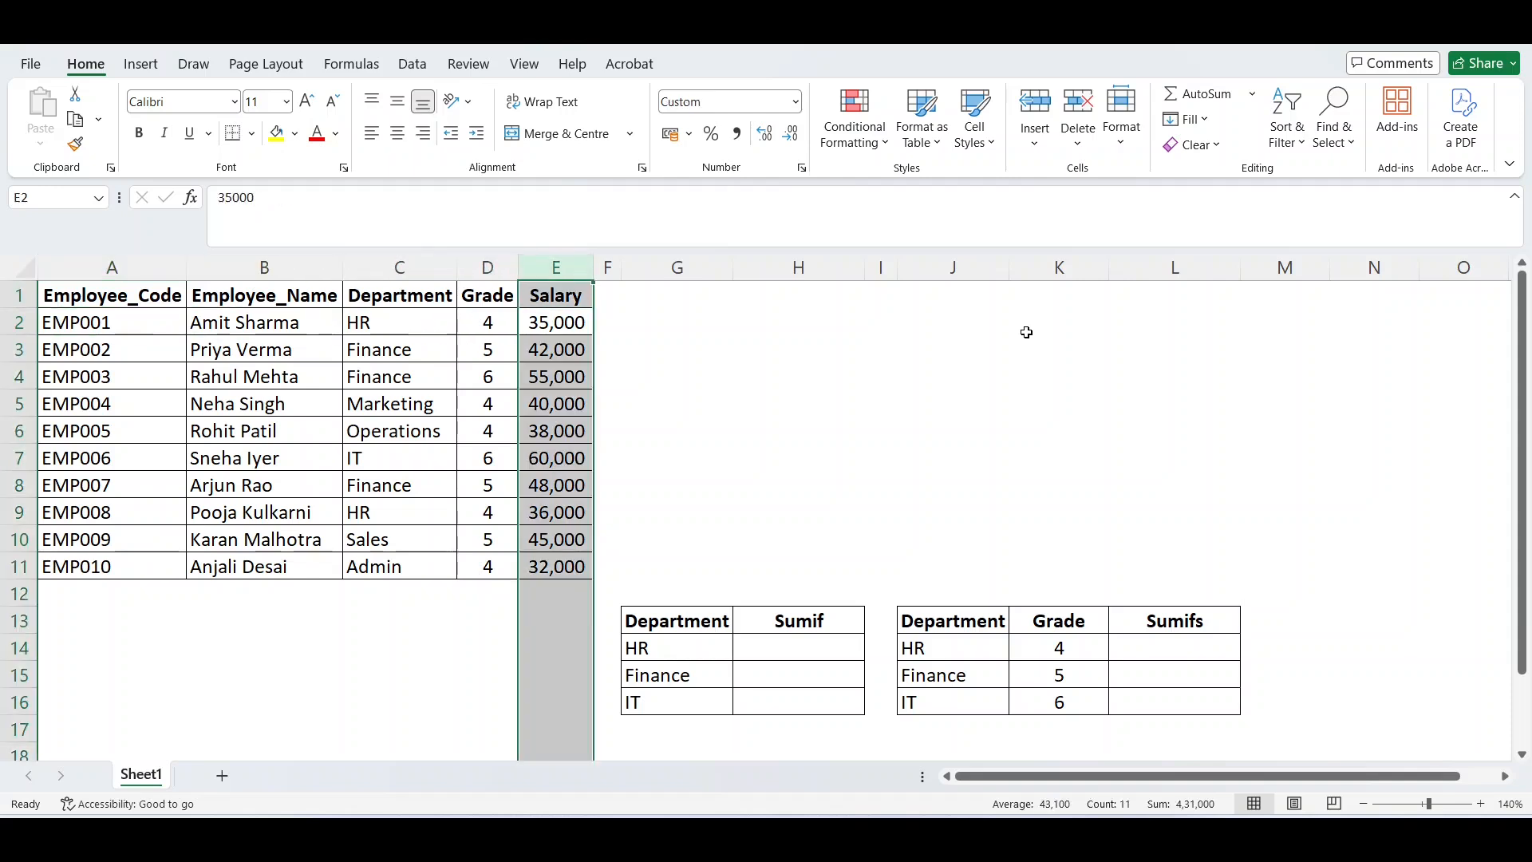
key("Right")
key("Left")
key("ctrl+Down")
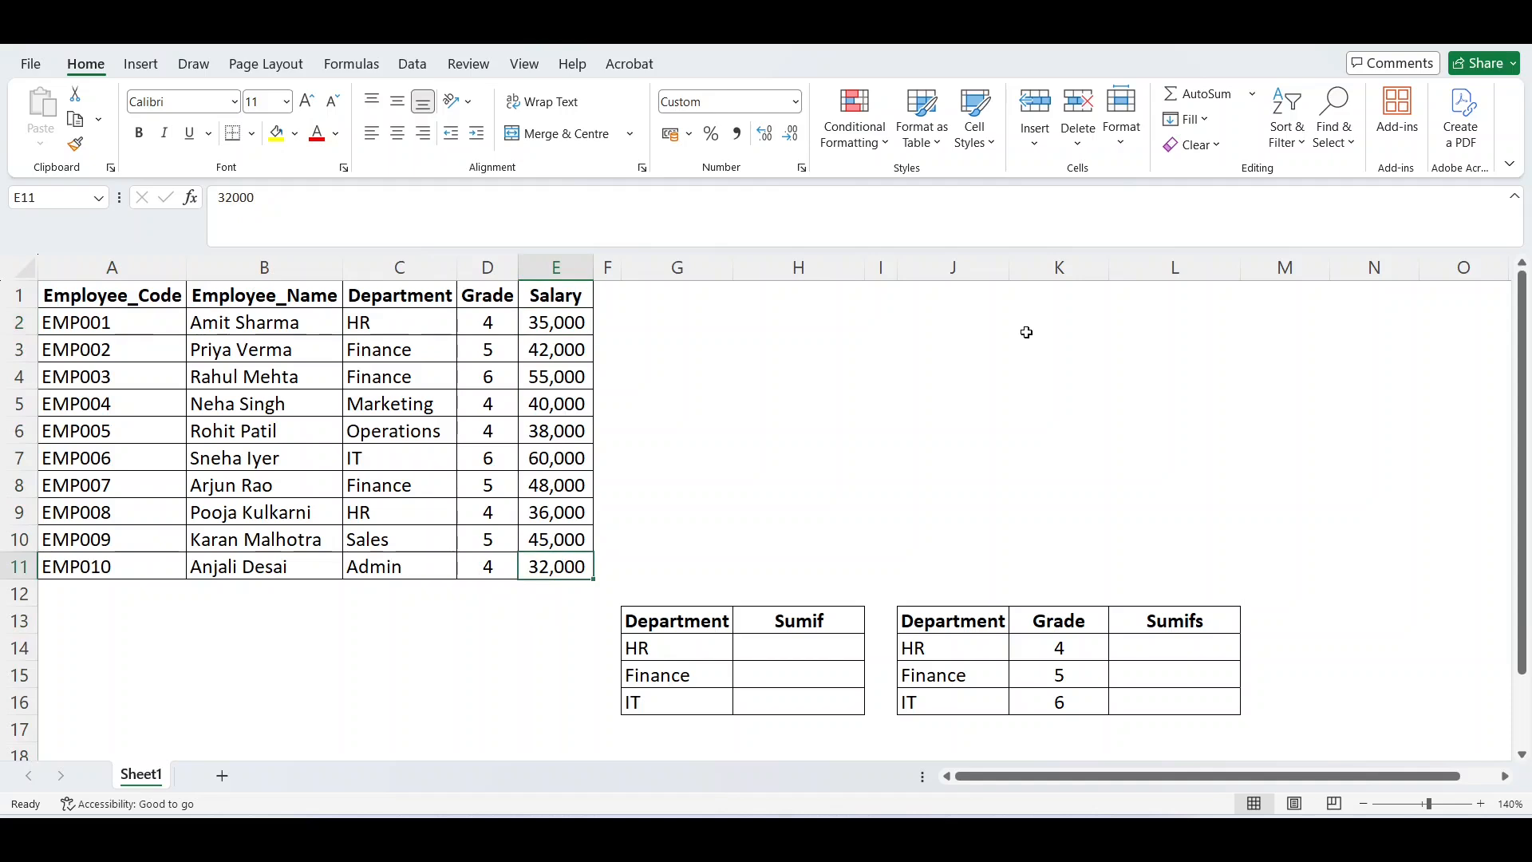
Start a SUMIF formula in H14 with the absolute Department column $C:$C as its range.
key("Right")
key("Right")
key("Down")
key("Down")
key("Down")
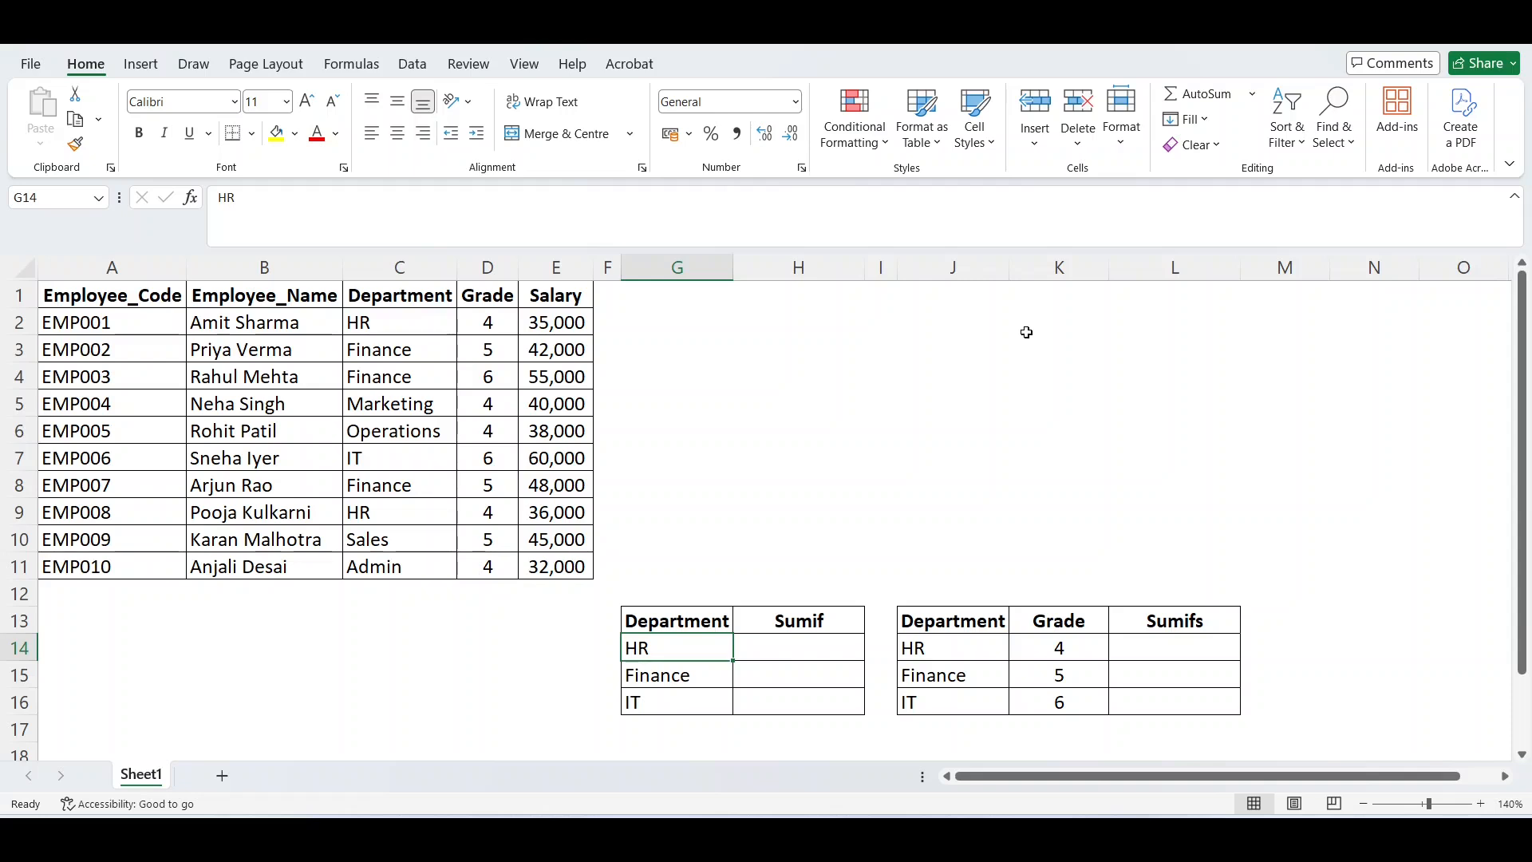
key("Right")
type("=")
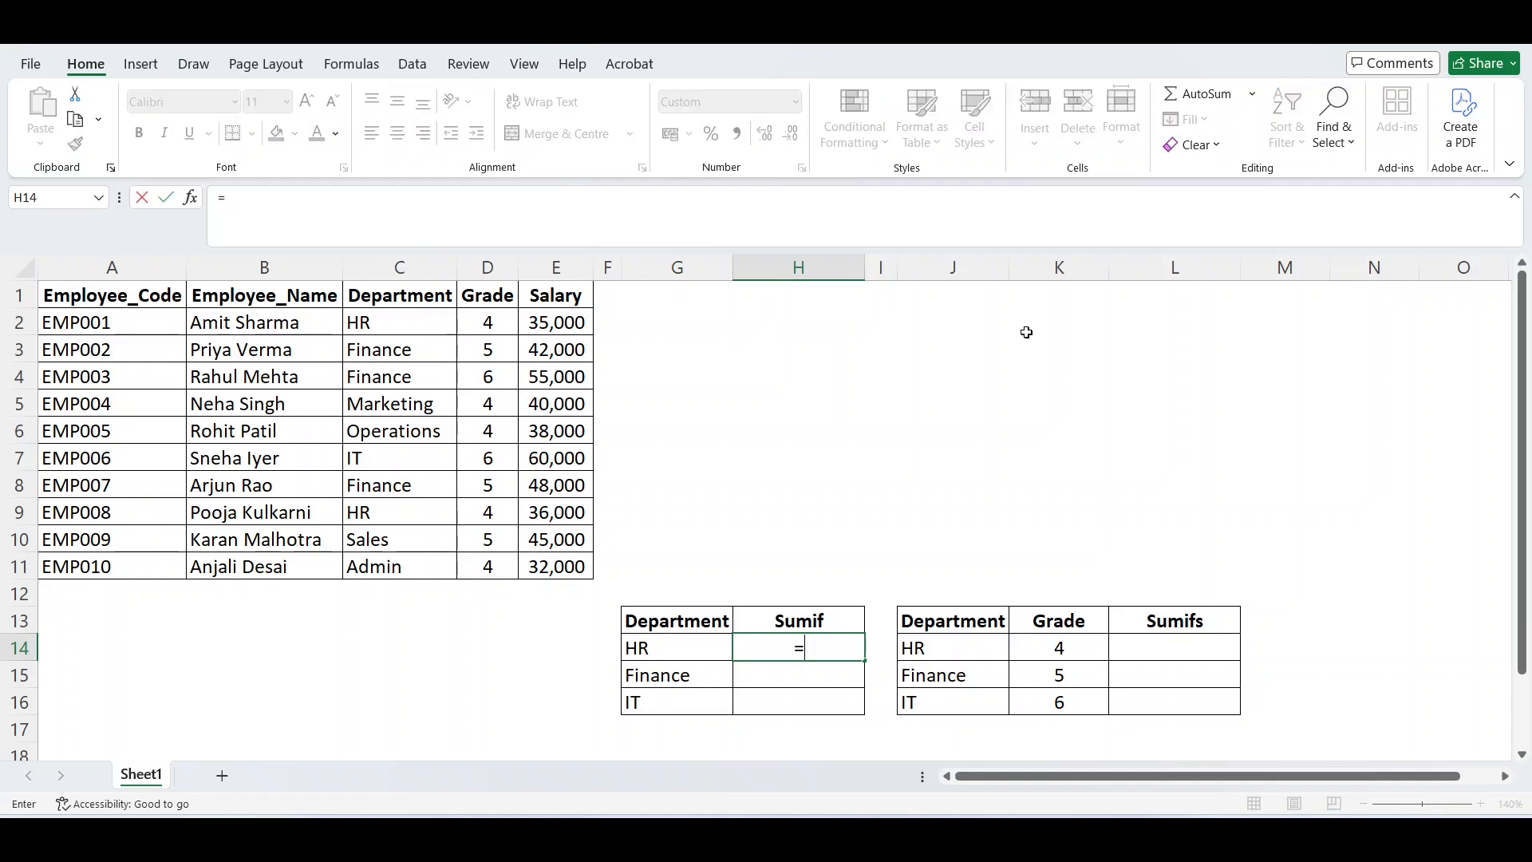
type("sumif")
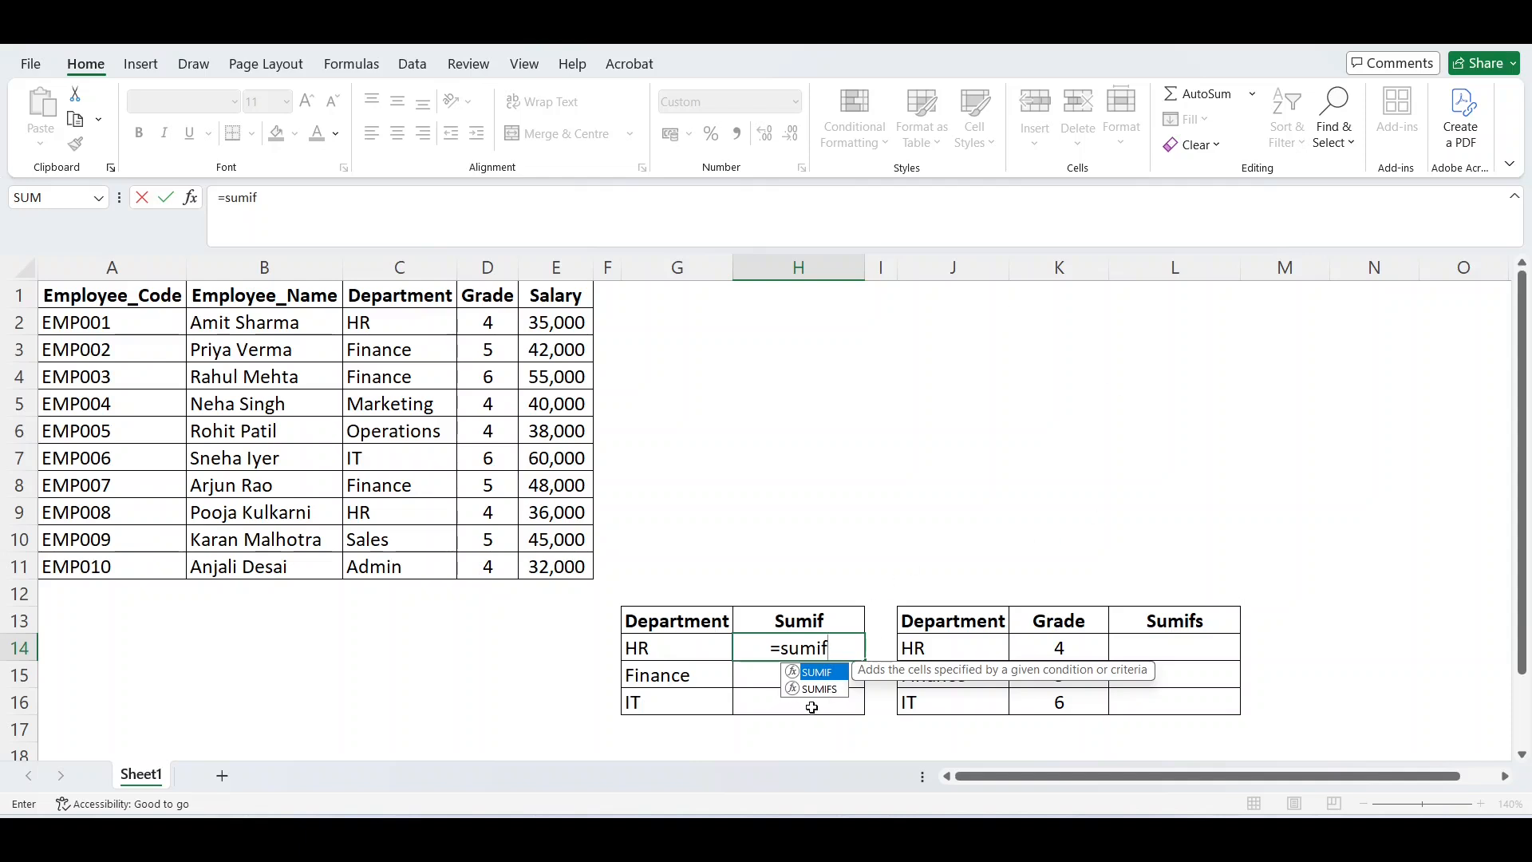
double_click(830, 673)
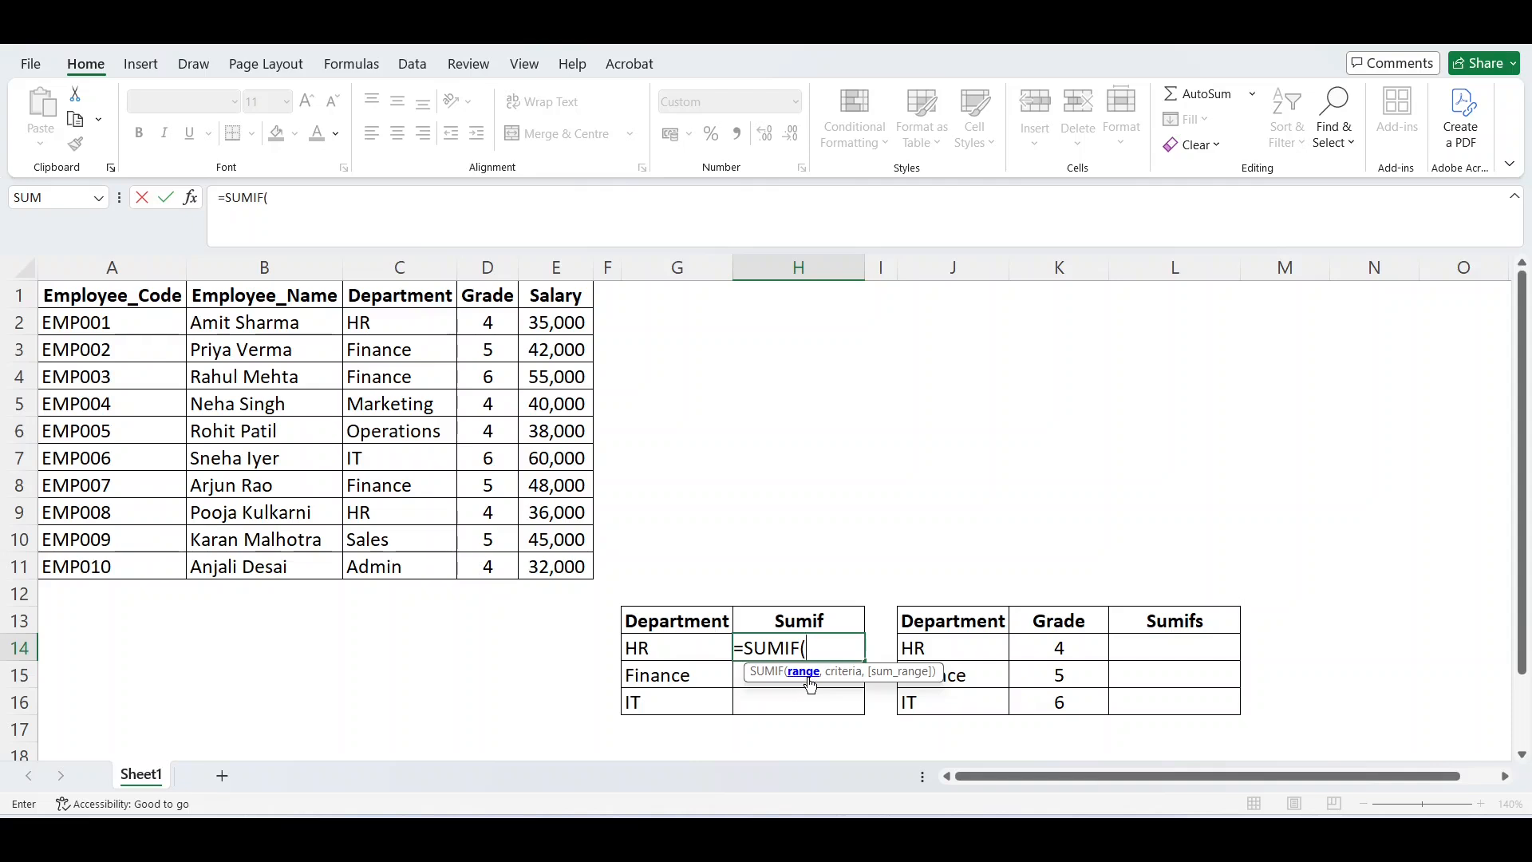
left_click(427, 271)
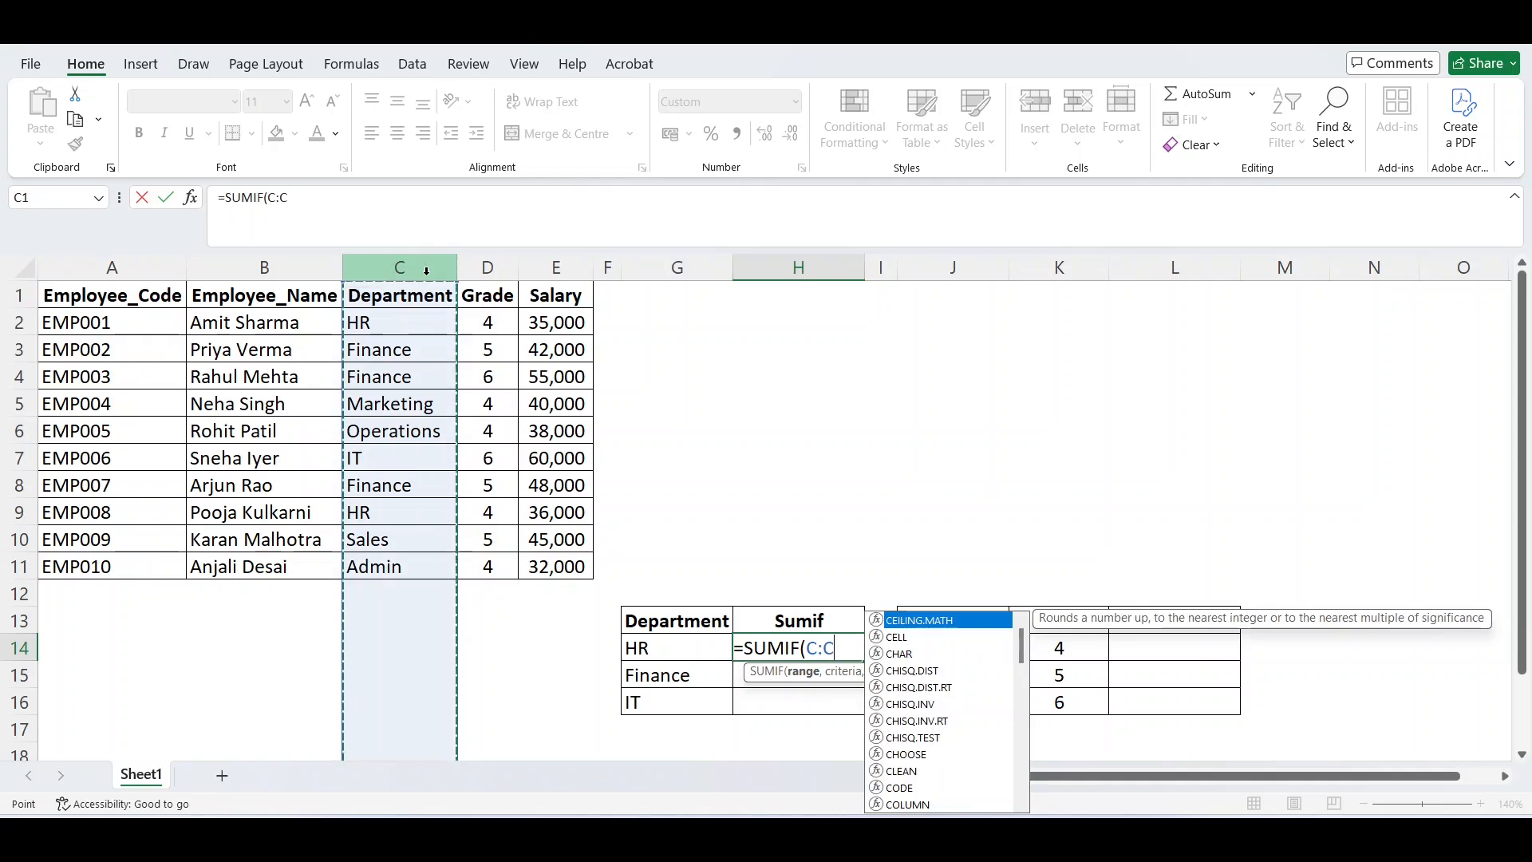
key("F4")
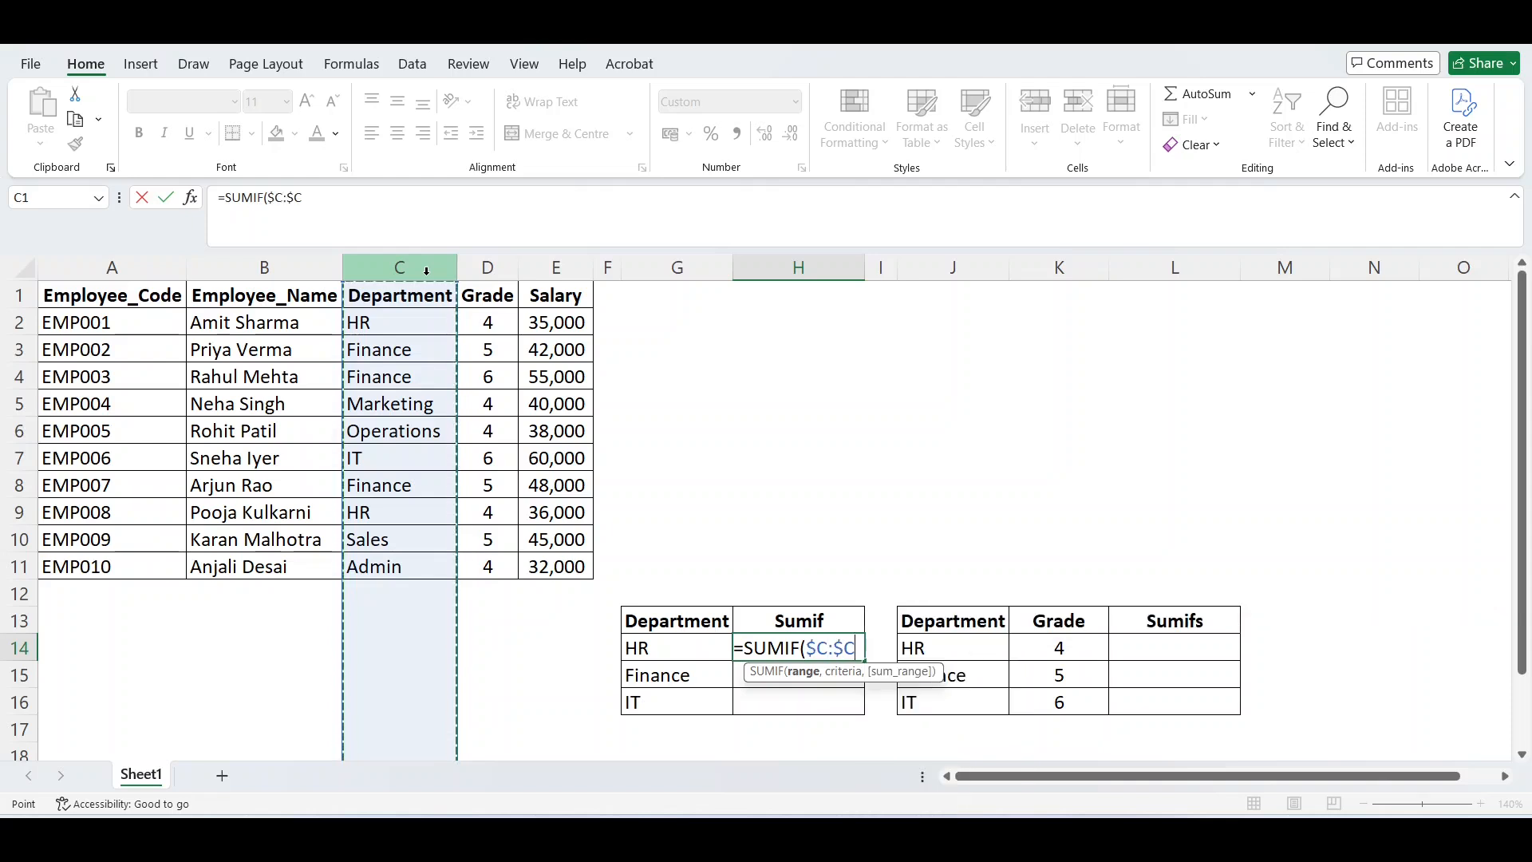
type(",")
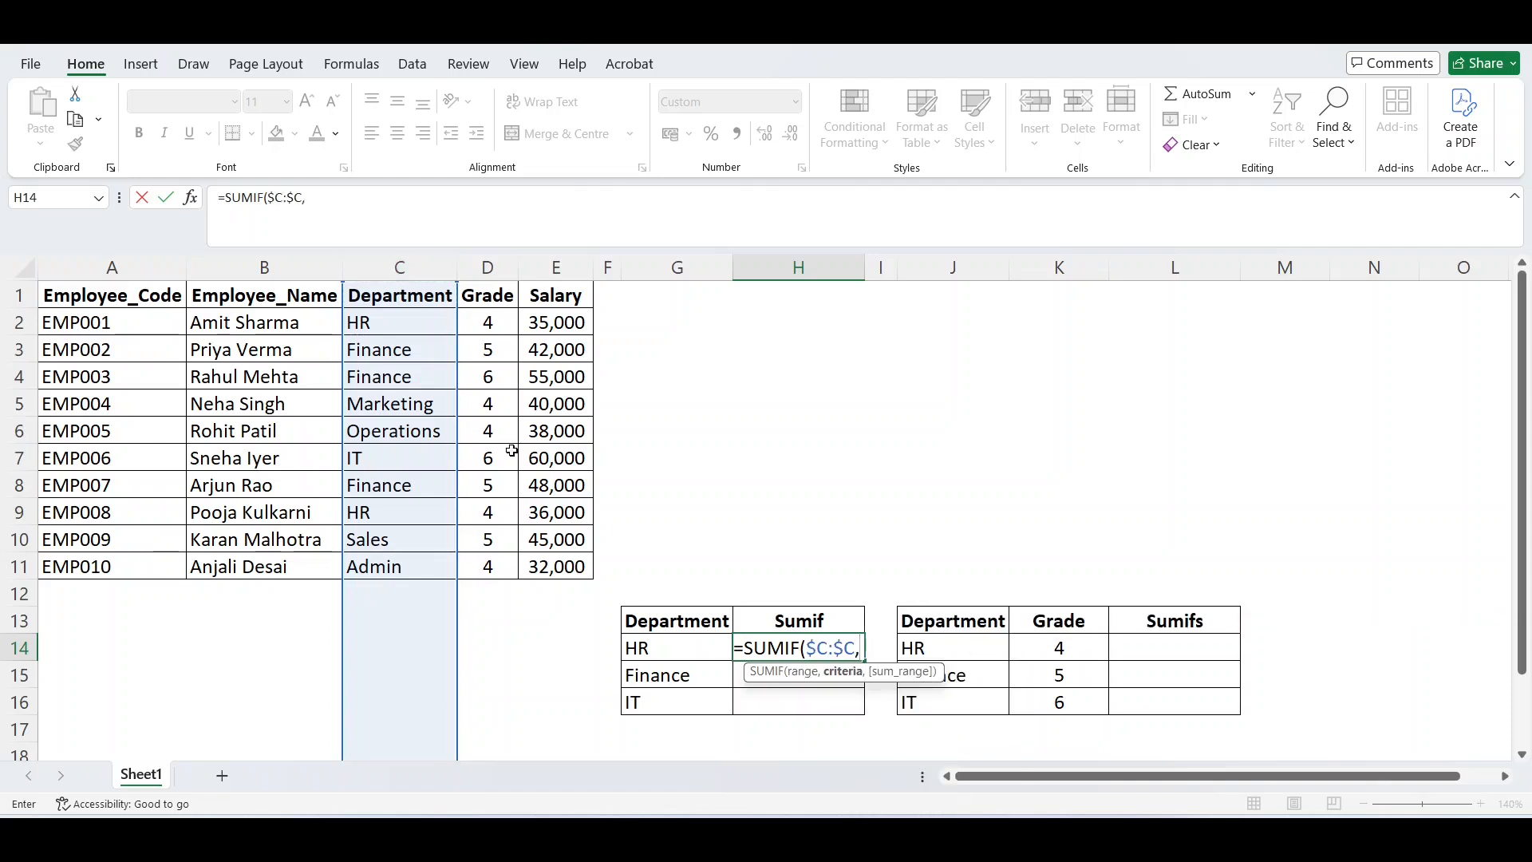
Set the SUMIF criteria to the HR department cell, with its column locked as $G14.
left_click(653, 653)
key("F4")
key("F4")
key("F4")
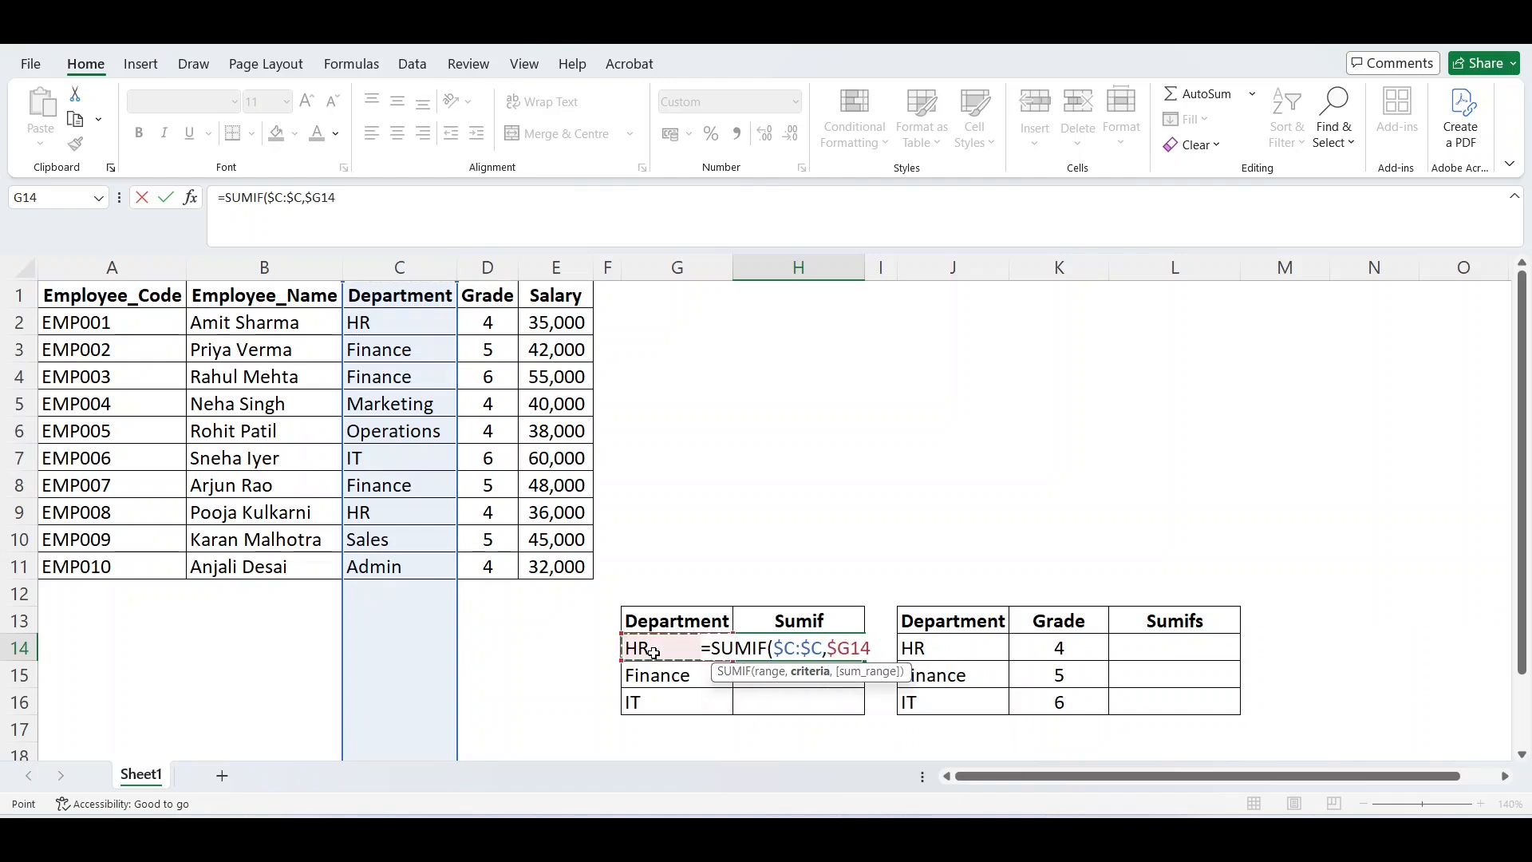
type(",")
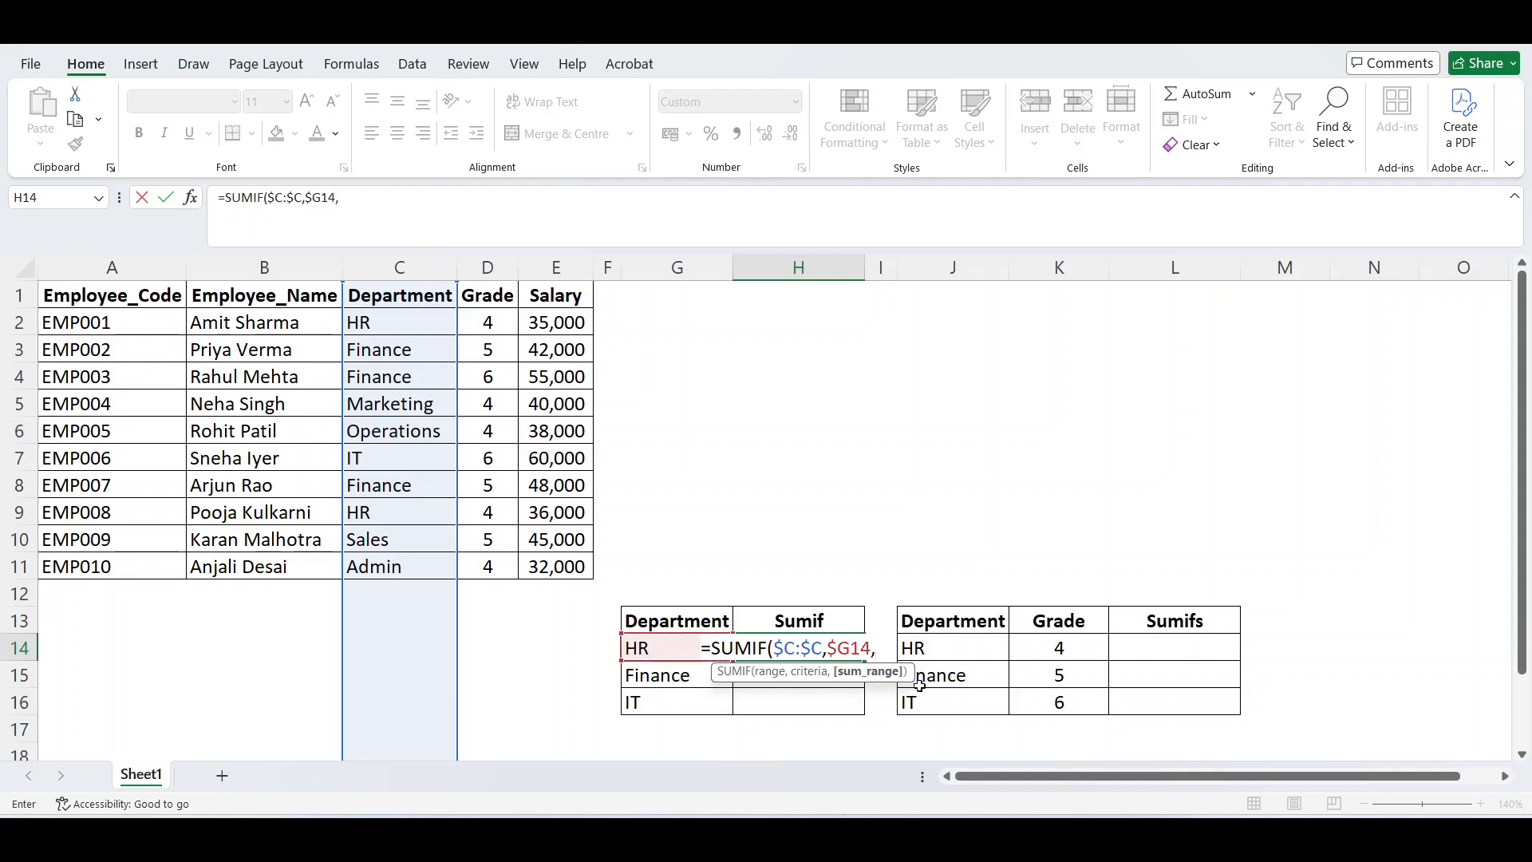
Add the absolute Salary column $E:$E as the sum range and complete the SUMIF formula in H14.
left_click(562, 263)
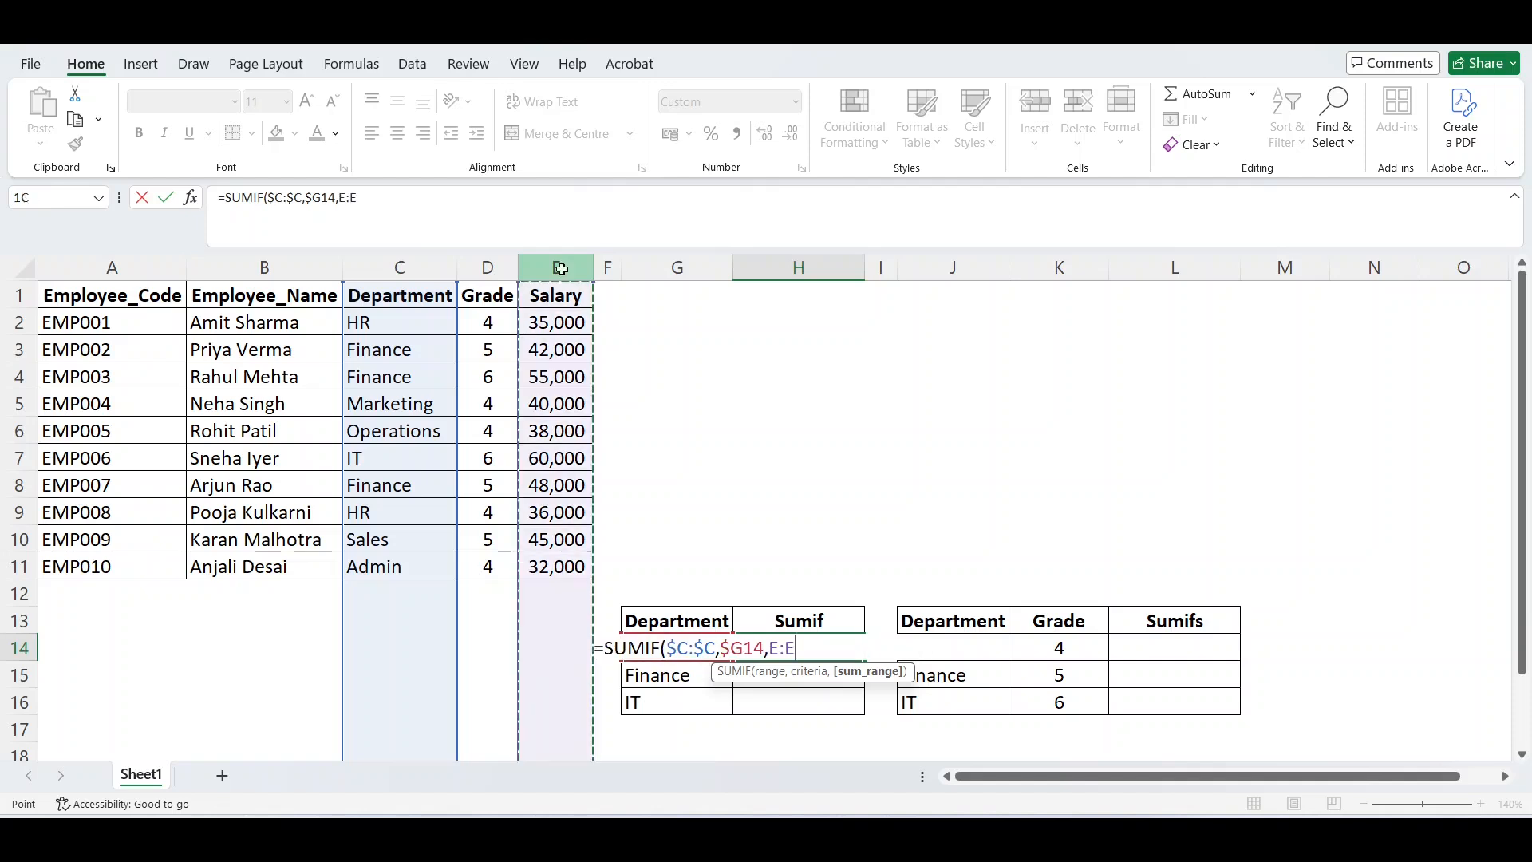
key("F4")
key("F4")
key("F4")
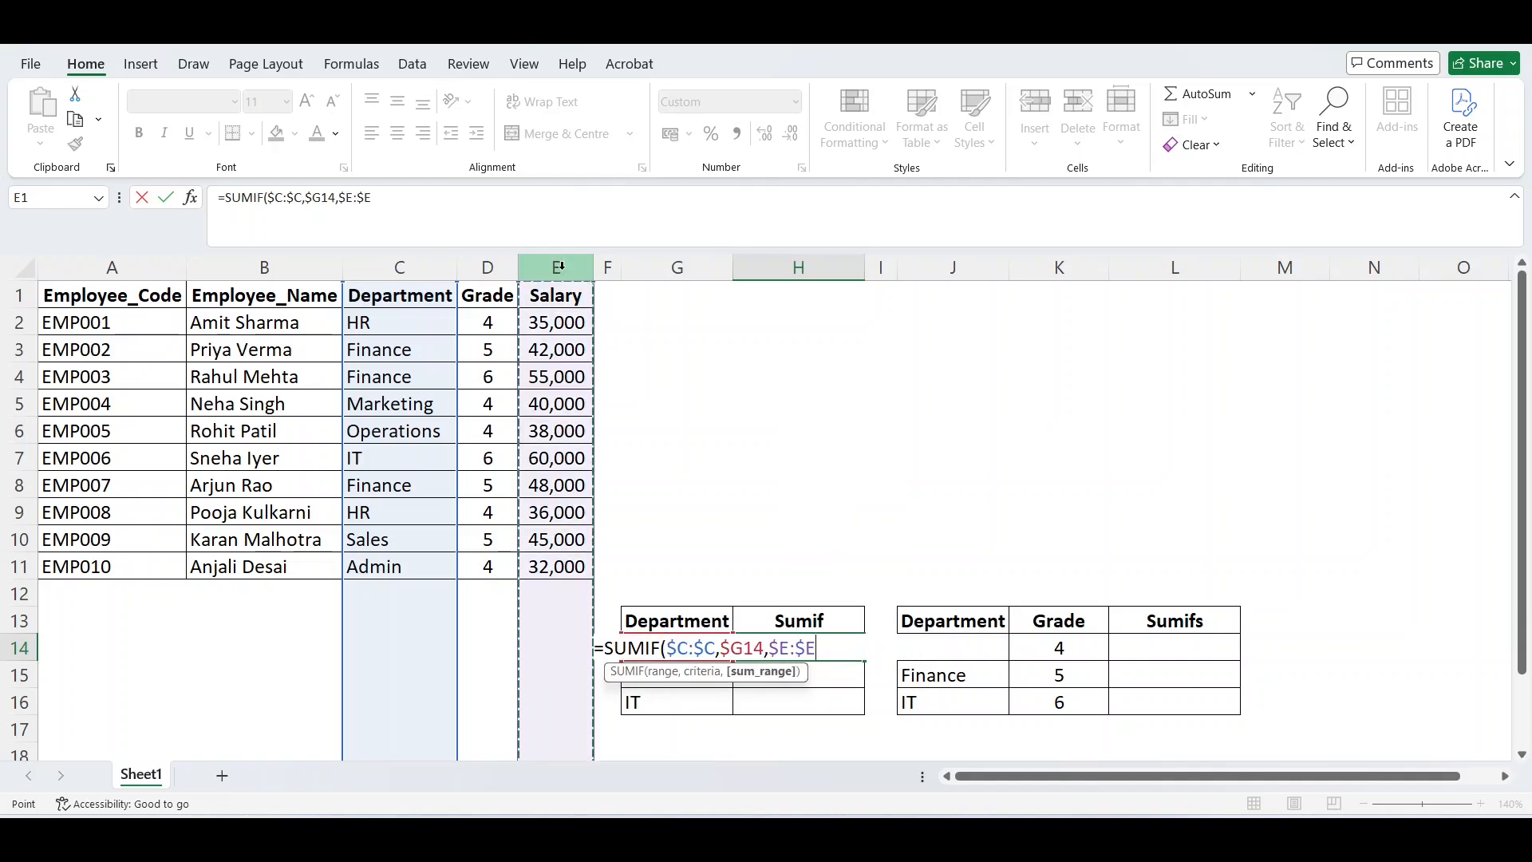
type(")")
key("ctrl+Return")
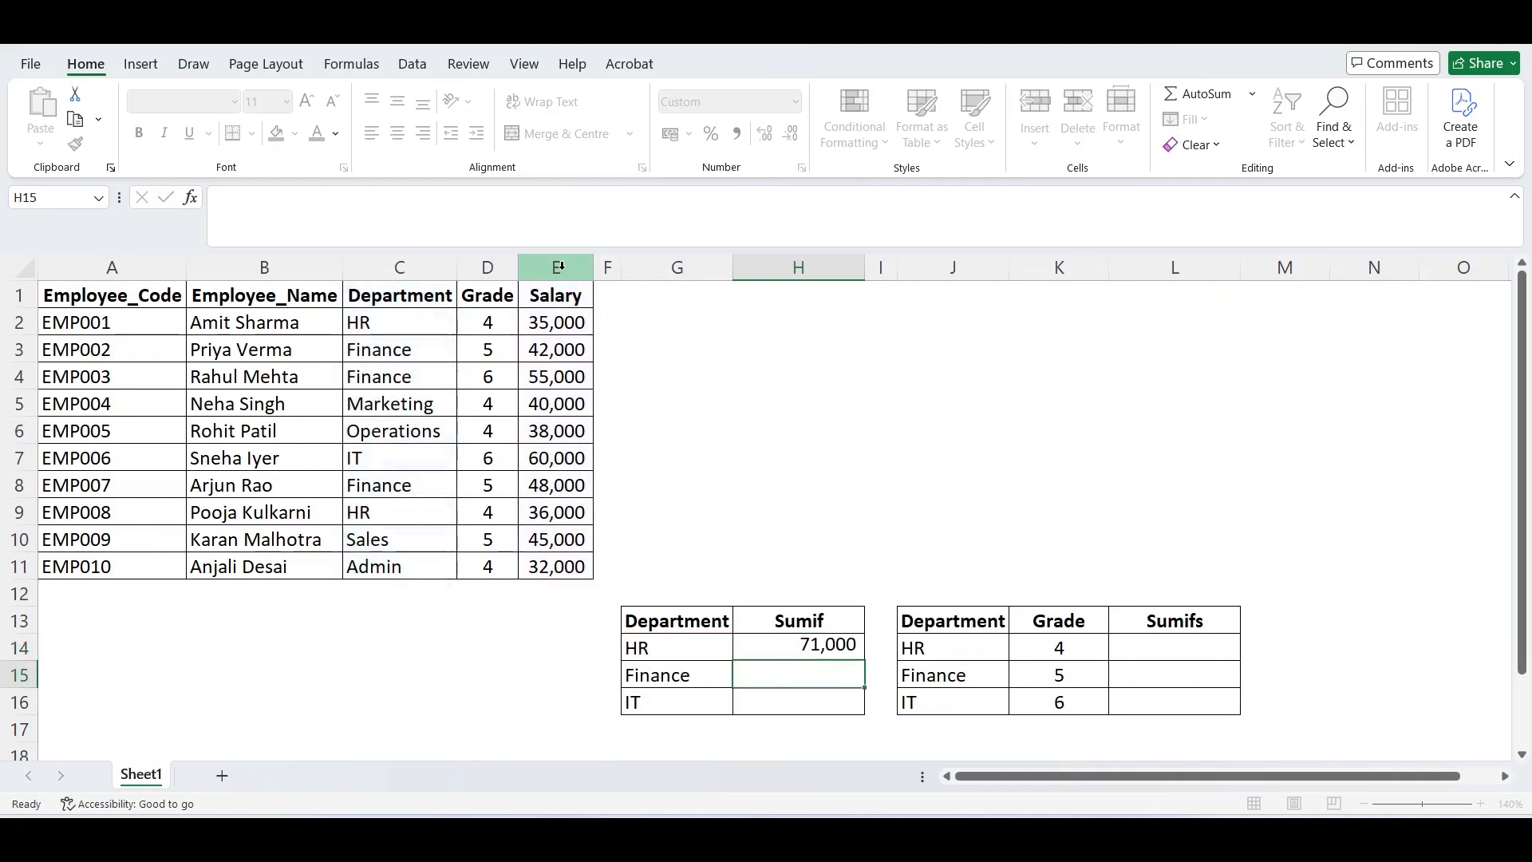
Fill the SUMIF formula from H14 down to H16 for the Finance and IT departments.
key("shift+Down")
key("shift+Down")
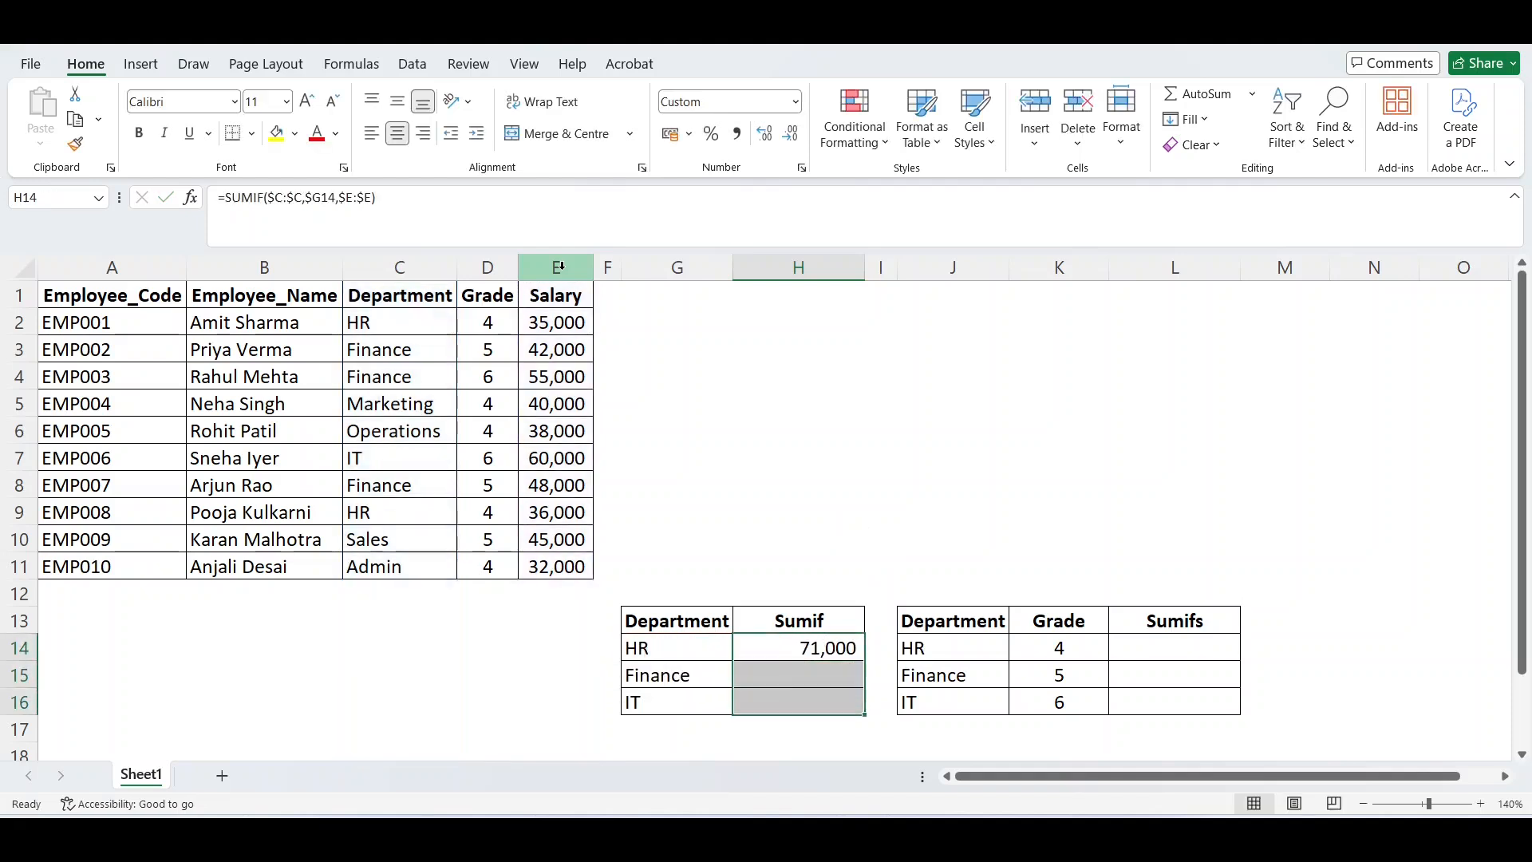
key("ctrl+d")
Add filters to the header row and go to the Department heading in C1.
key("Left")
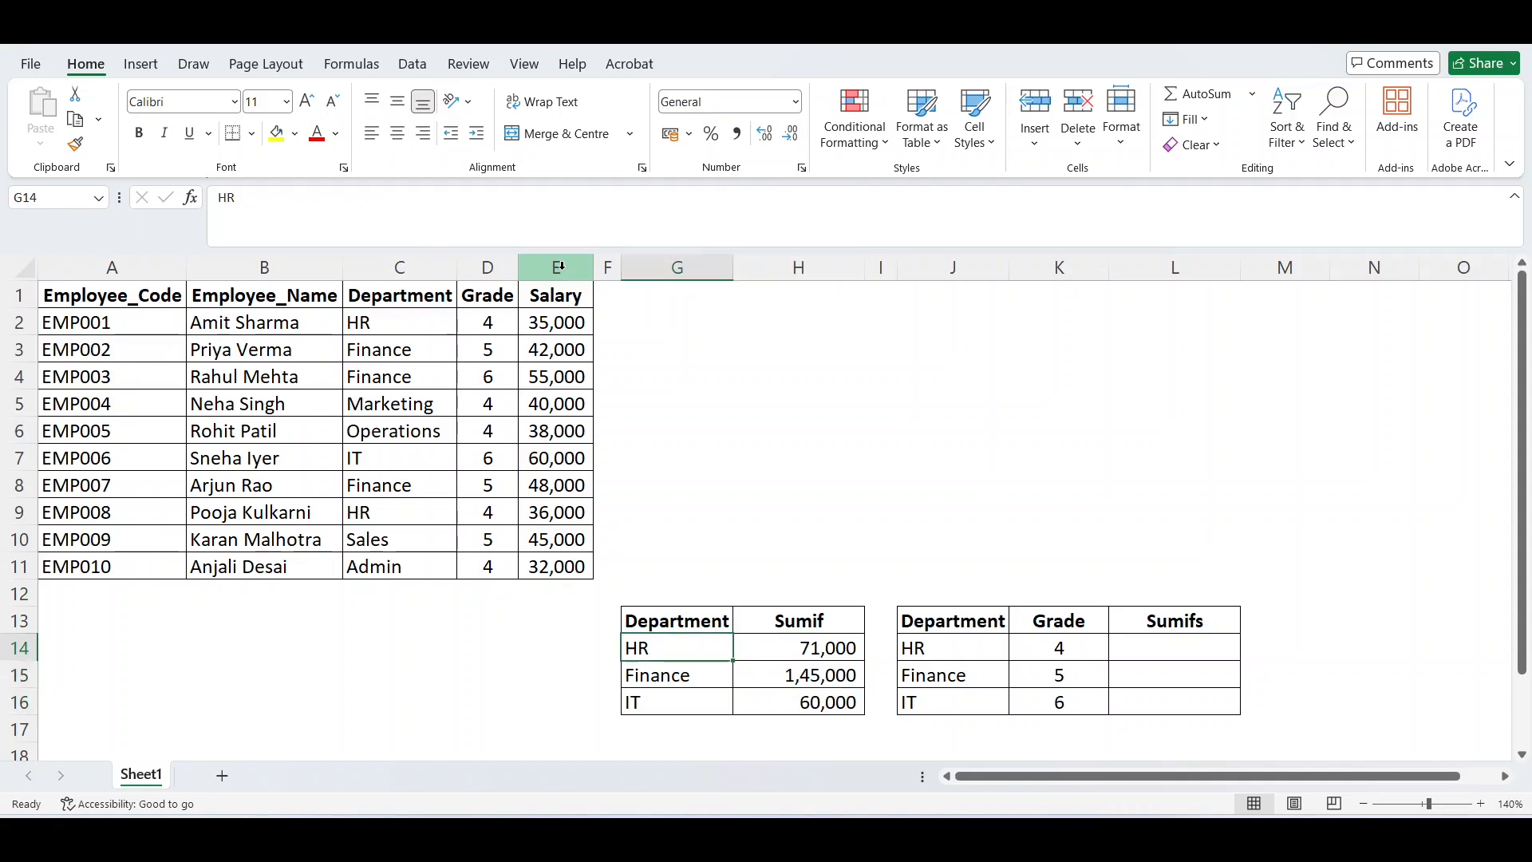
key("Left")
key("Left")
key("ctrl+Up")
key("ctrl+Up")
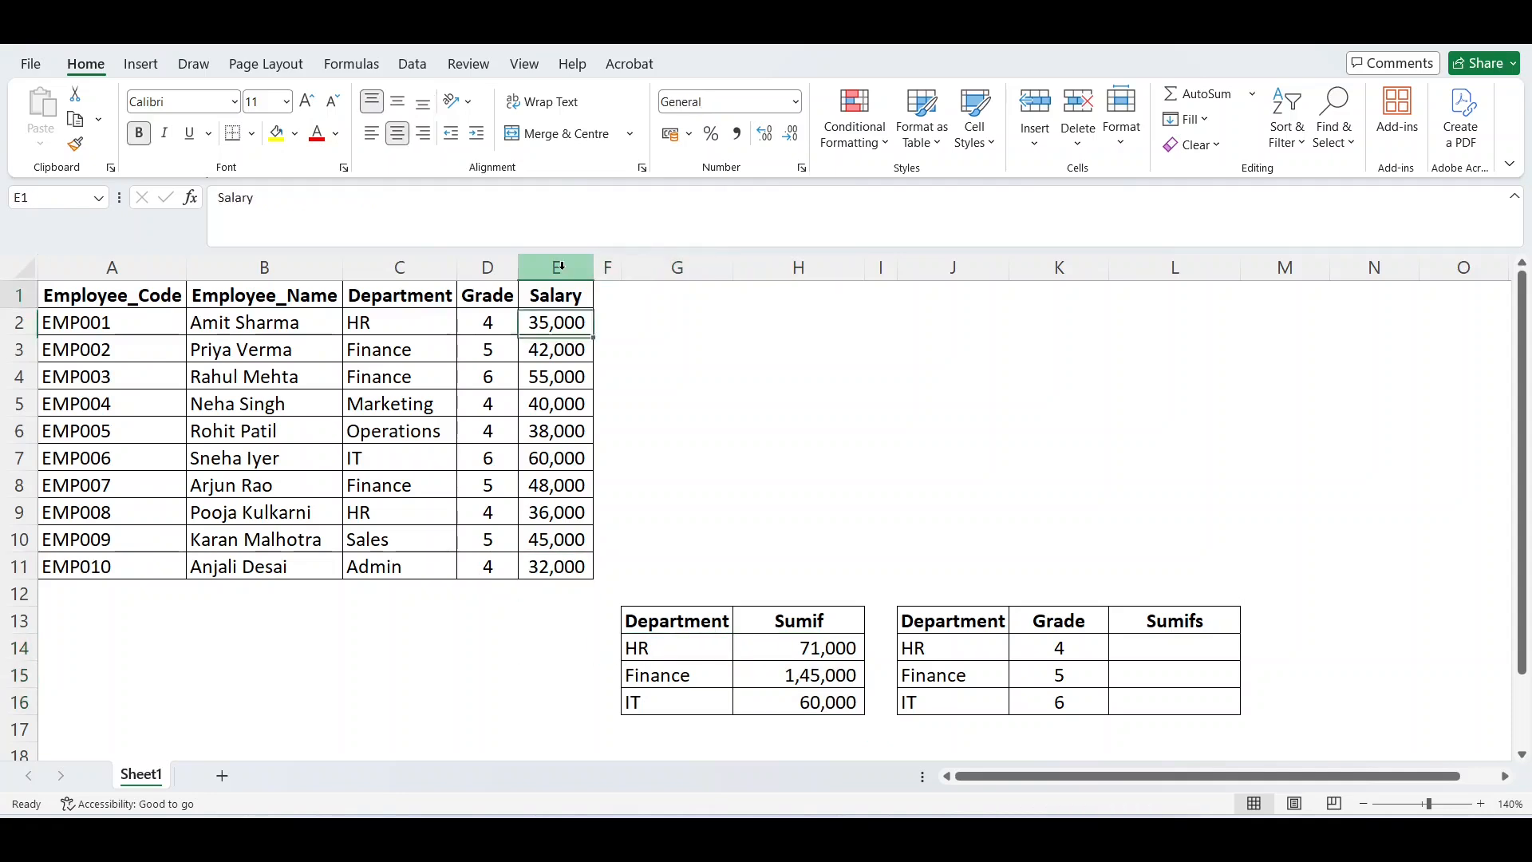
key("shift+space")
key("ctrl+shift+l")
key("Left")
key("Left")
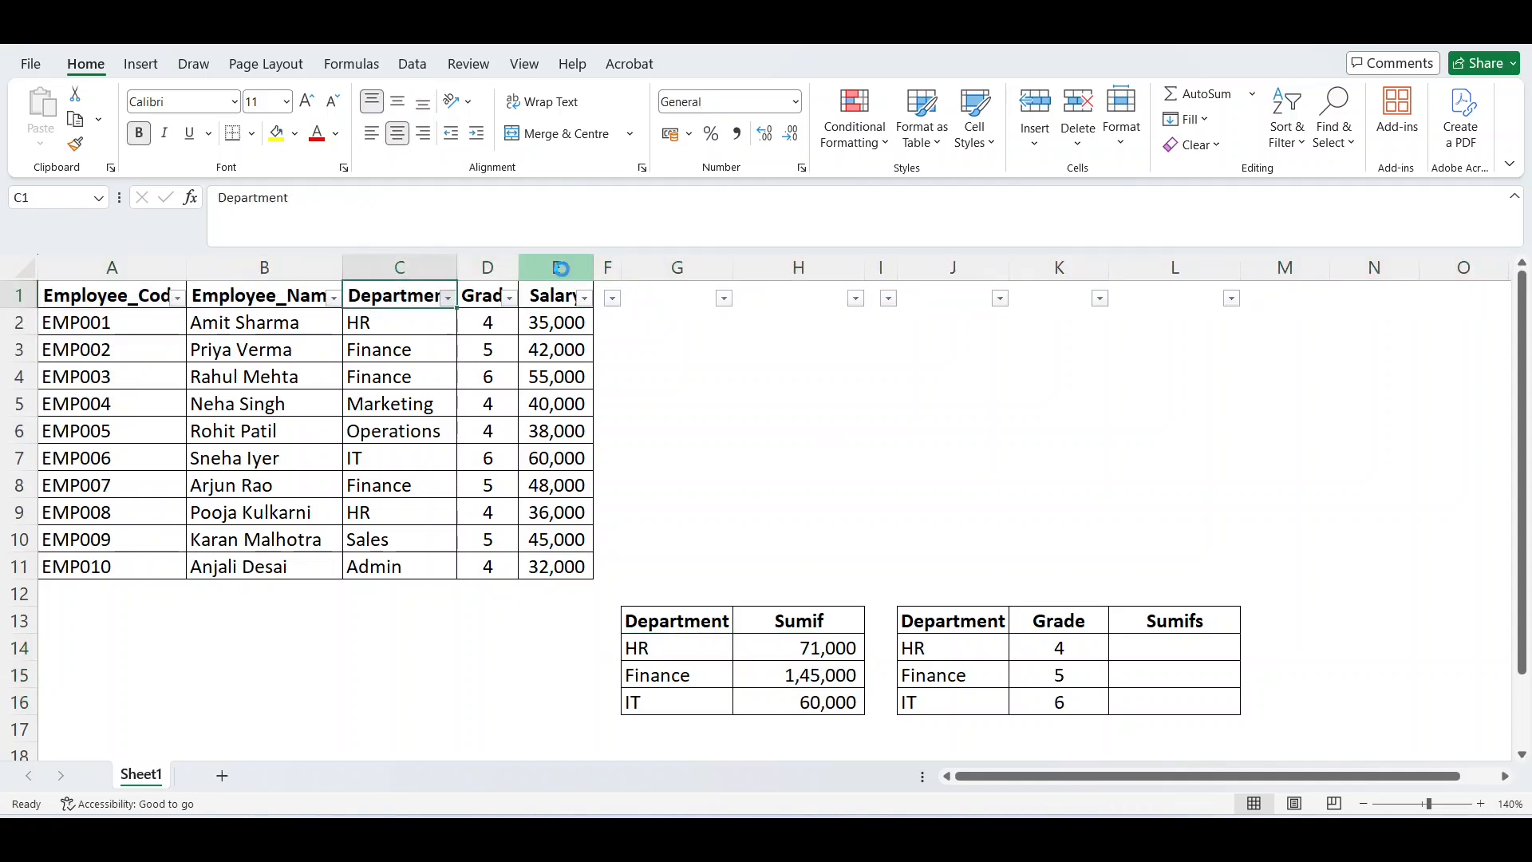
Filter the Department column to show only Finance employees.
key("alt+Down")
key("space")
key("Down")
key("Down")
key("Down")
key("Down")
key("Down")
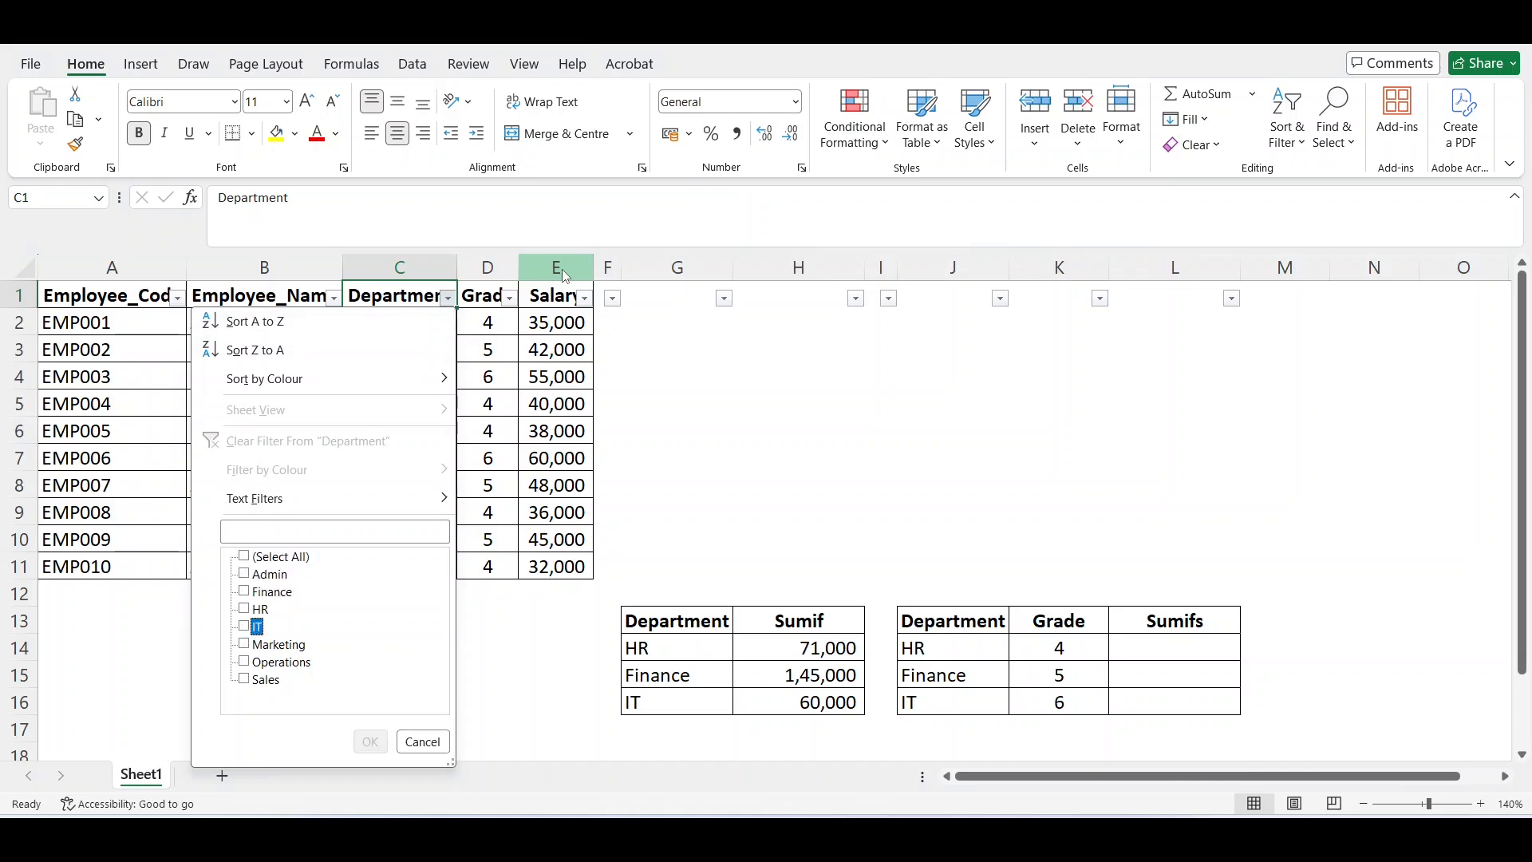
key("Up")
key("Up")
key("Up")
key("space")
key("Return")
Select the visible Finance salaries in column E to check their sum against the SUMIF result.
key("Down")
key("Right")
key("Right")
key("ctrl+shift+Down")
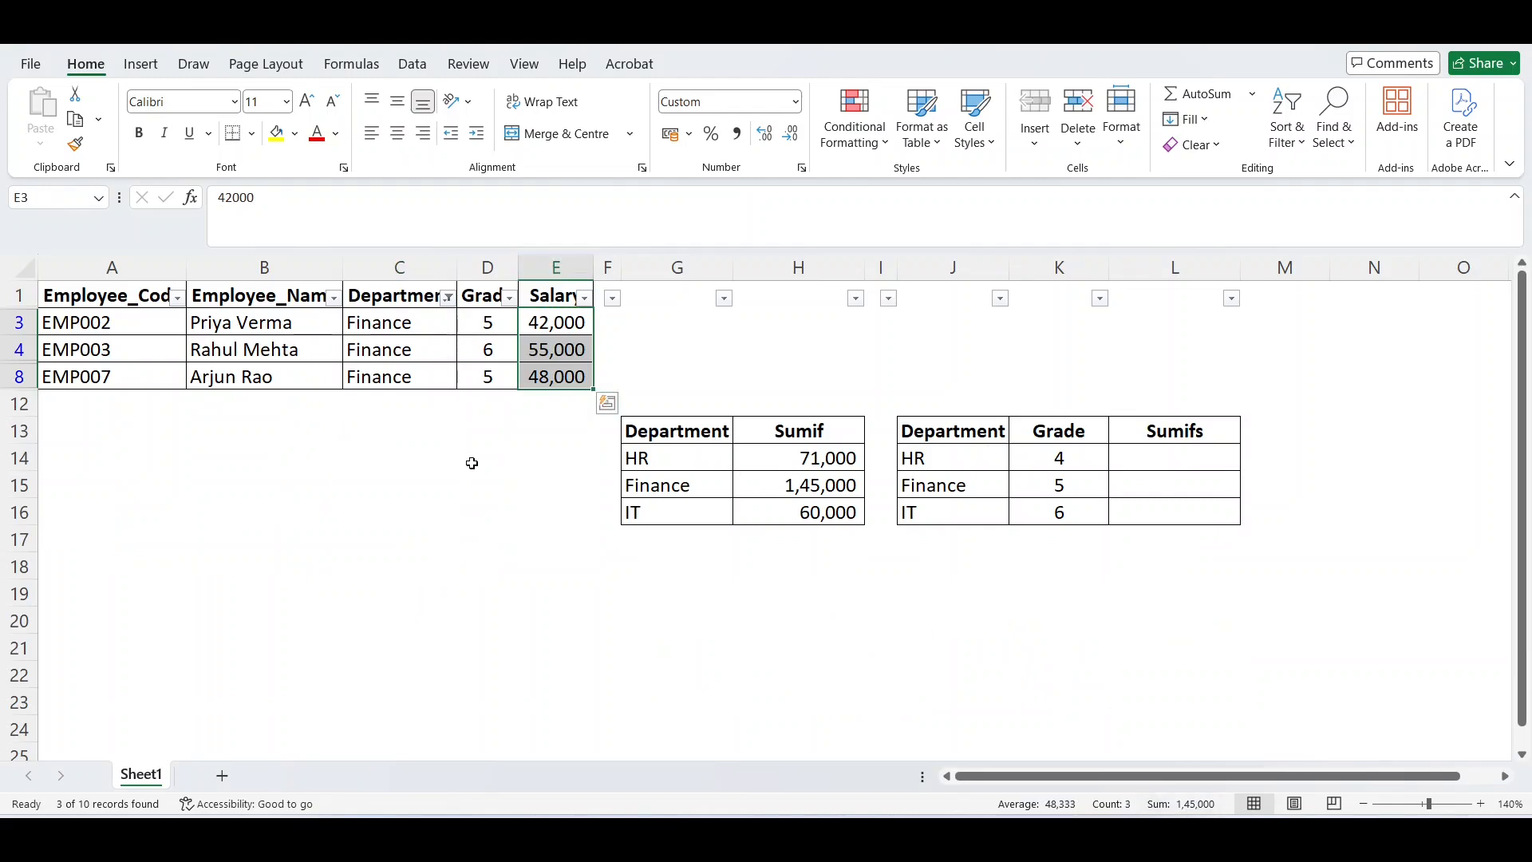
Change the Department filter to show only HR employees.
key("Up")
key("Left")
key("Left")
key("alt+Down")
key("Down")
key("Tab")
key("Tab")
key("Down")
key("space")
key("Down")
key("space")
key("Return")
Select the visible HR salaries in column E to check their sum against the SUMIF result.
key("Right")
key("Right")
key("ctrl+shift+Down")
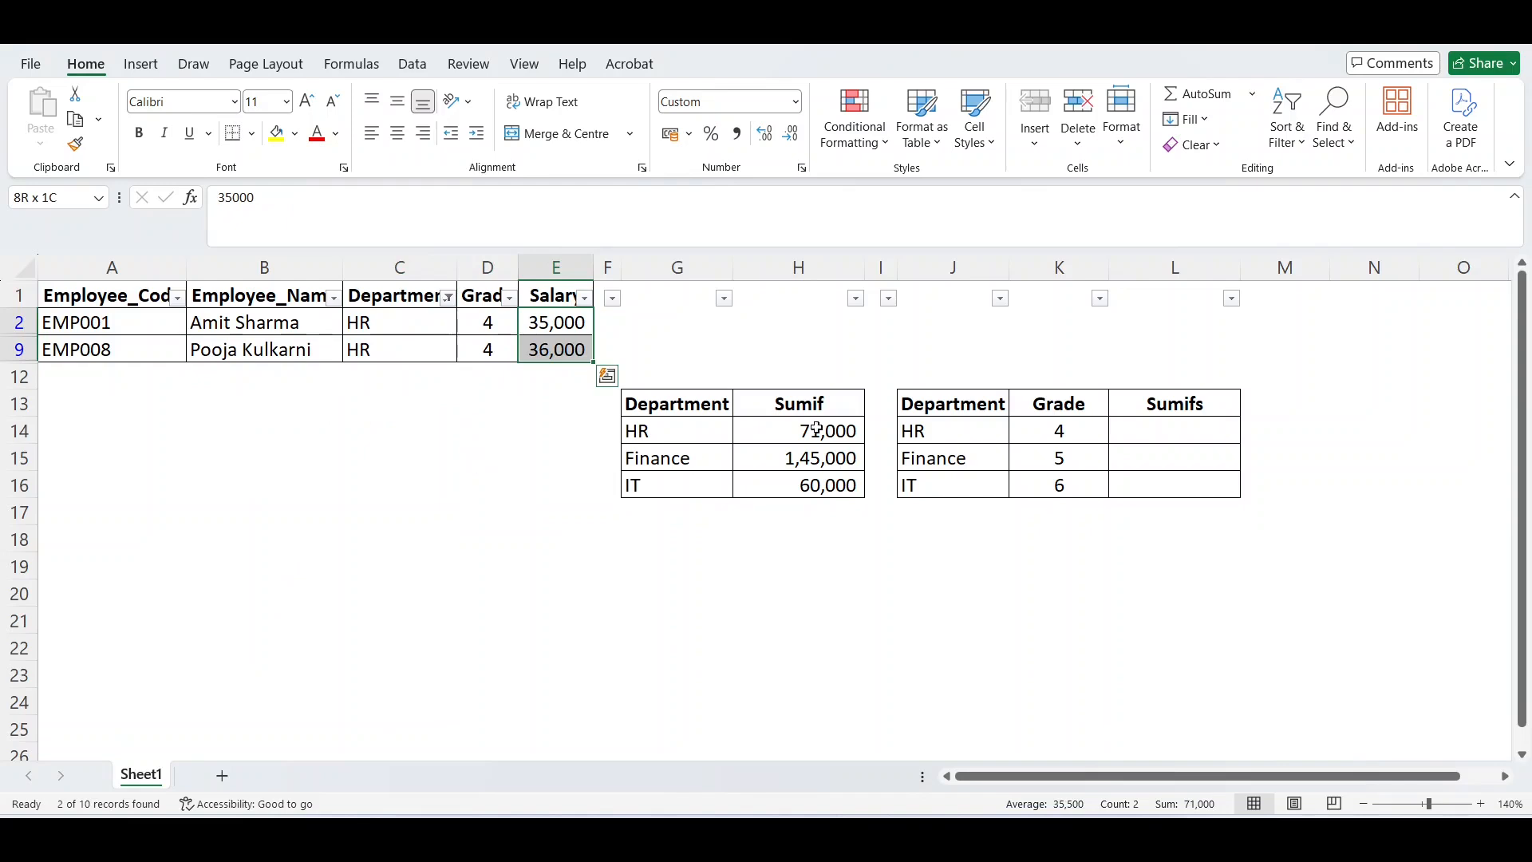
Remove the filters from the header row to show all employees.
key("Up")
key("shift+space")
key("ctrl+shift+l")
key("Down")
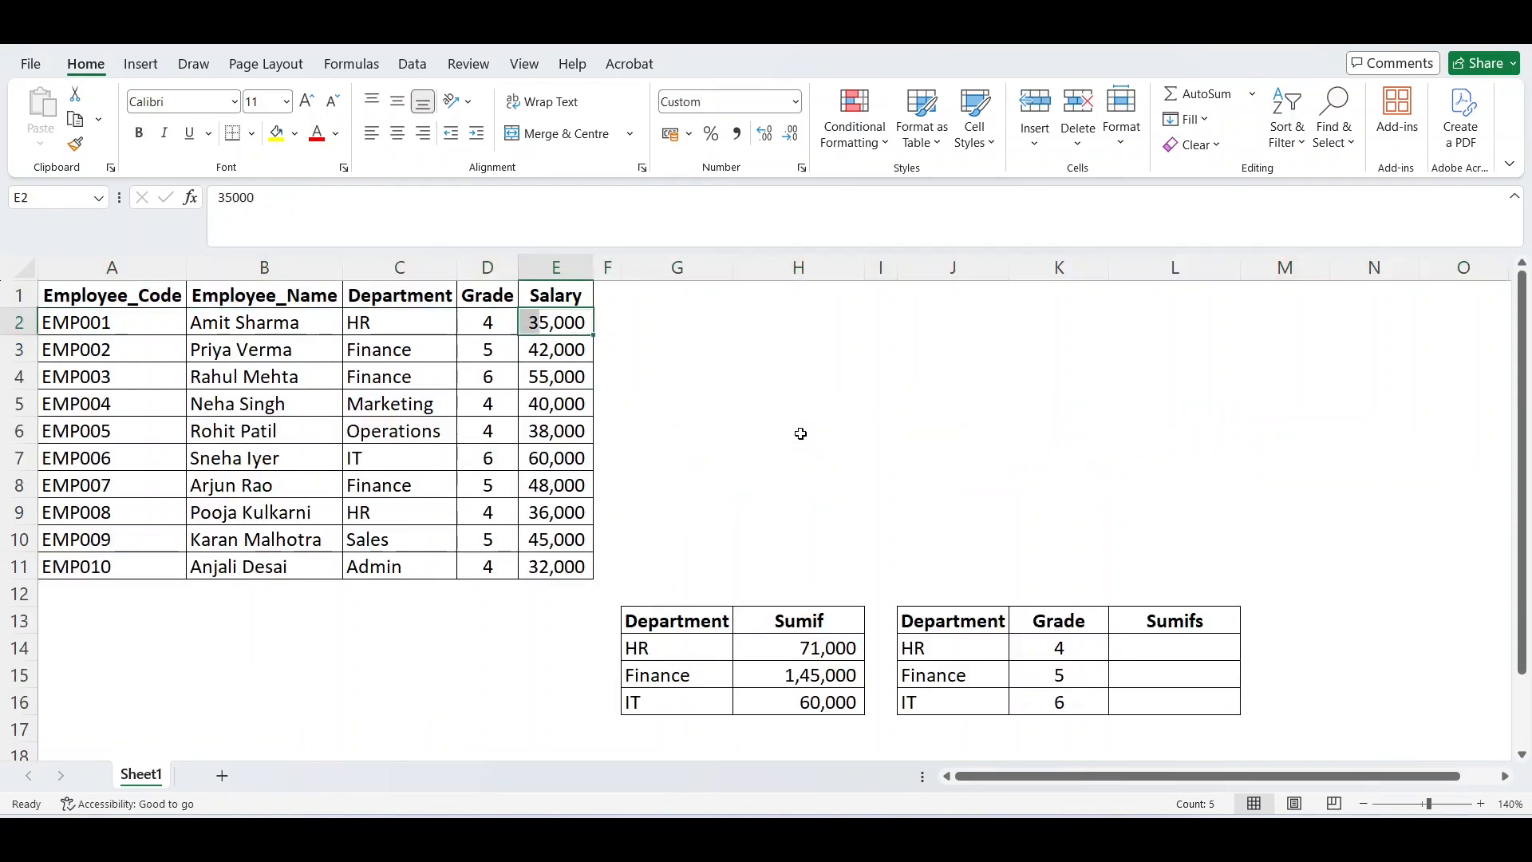
Examine the SUMIF formula in H14 and its referenced ranges, leaving the formula as it is.
key("Right")
key("Right")
key("Right")
key("ctrl+Down")
key("Down")
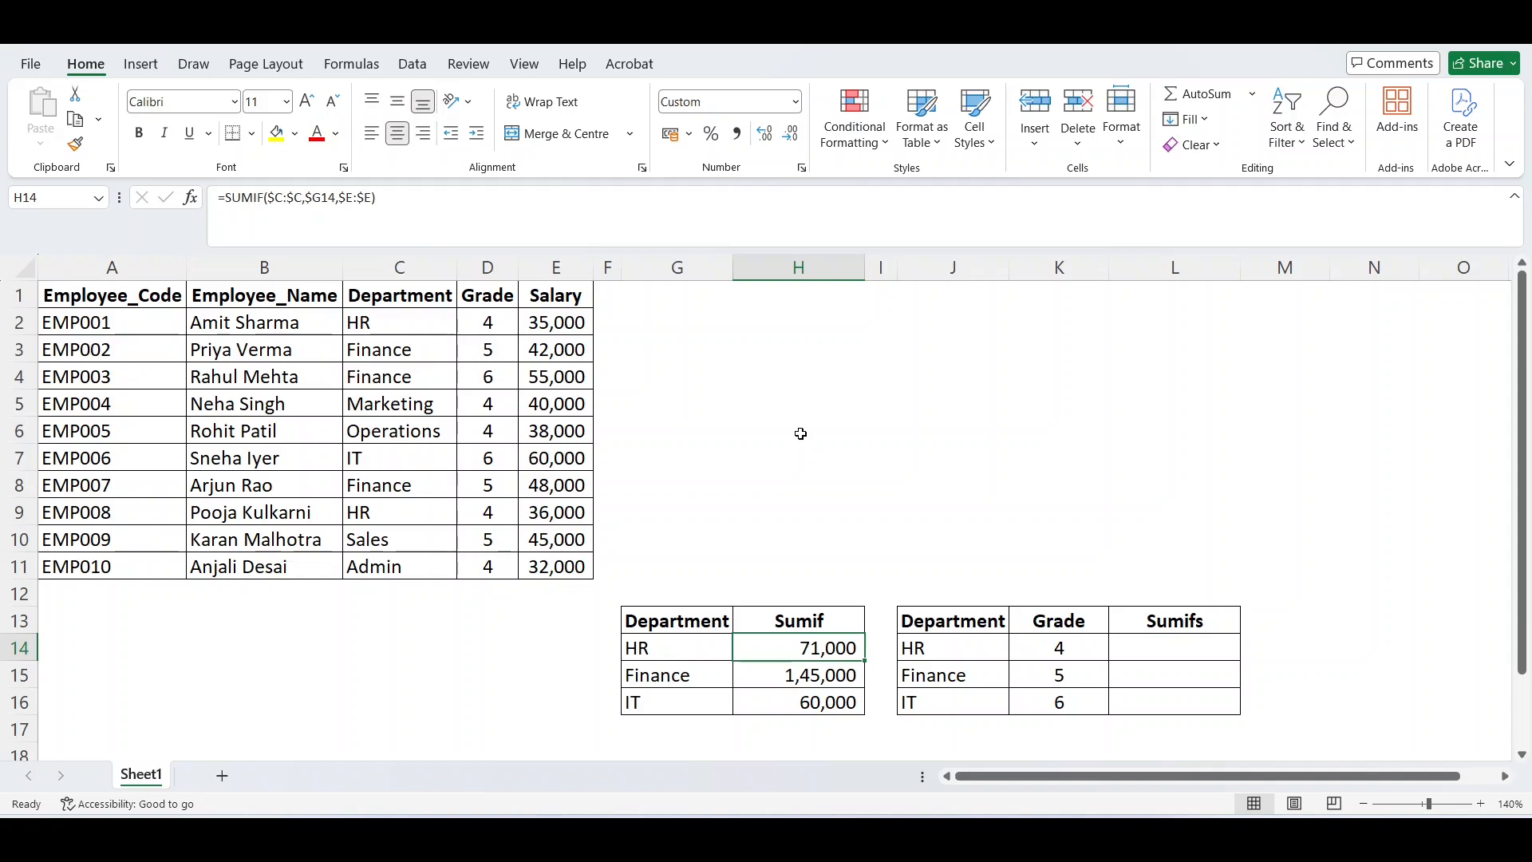
key("Up")
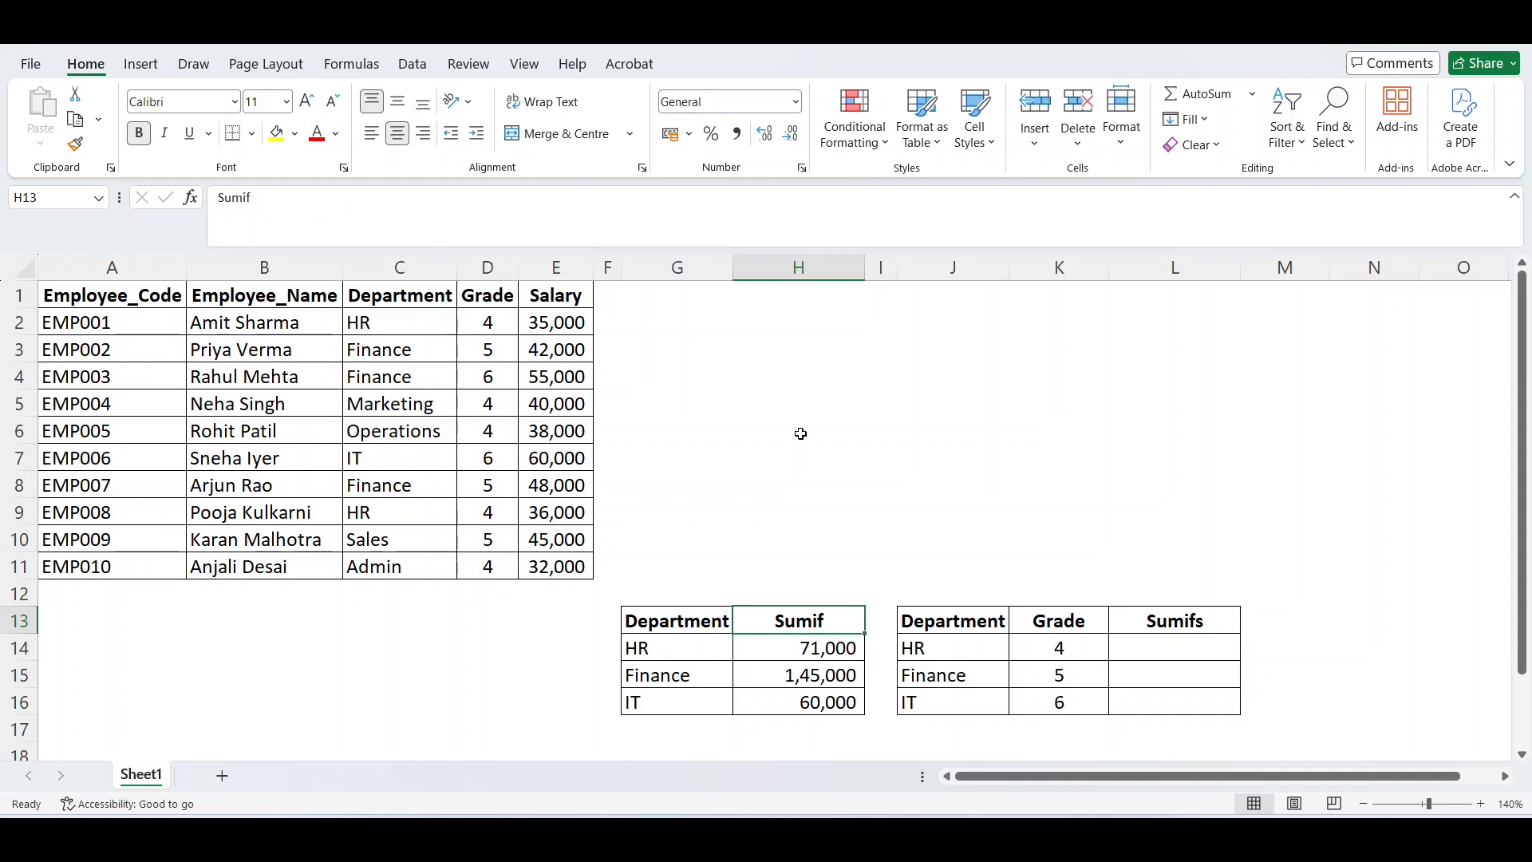
key("Down")
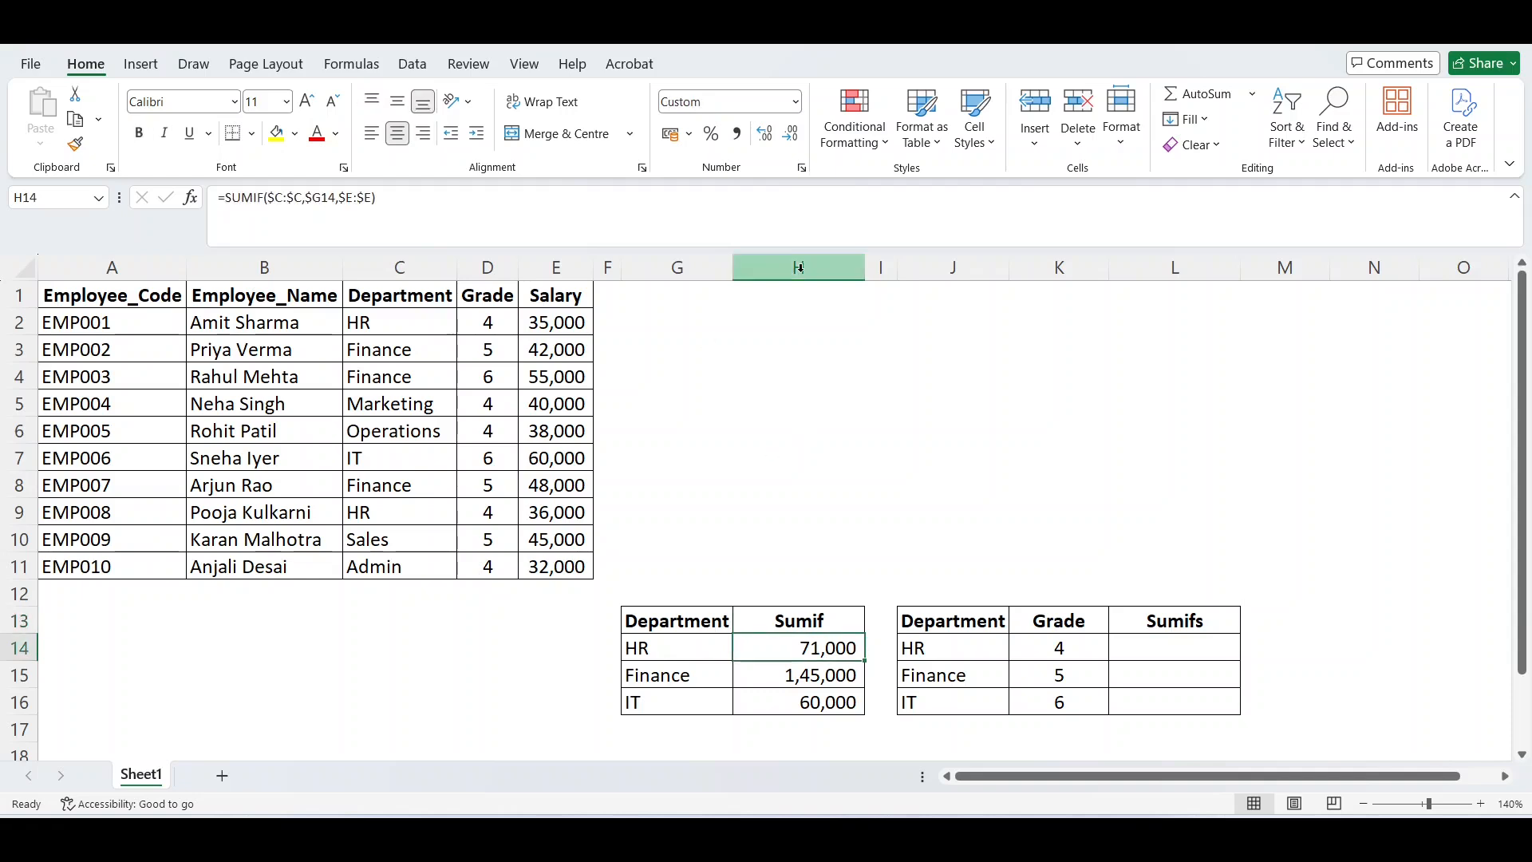
left_click(464, 212)
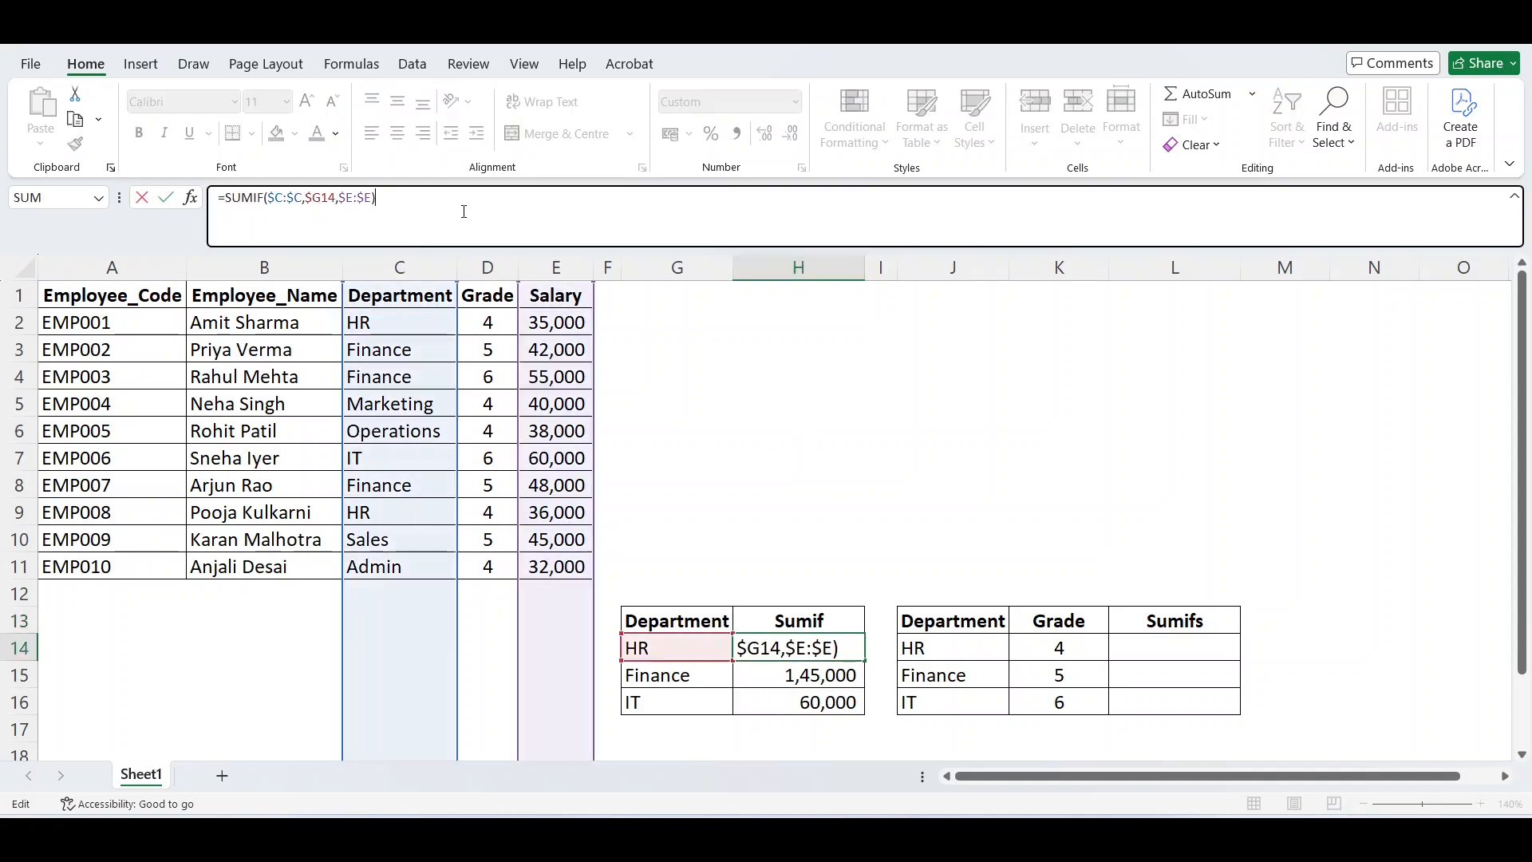
key("Escape")
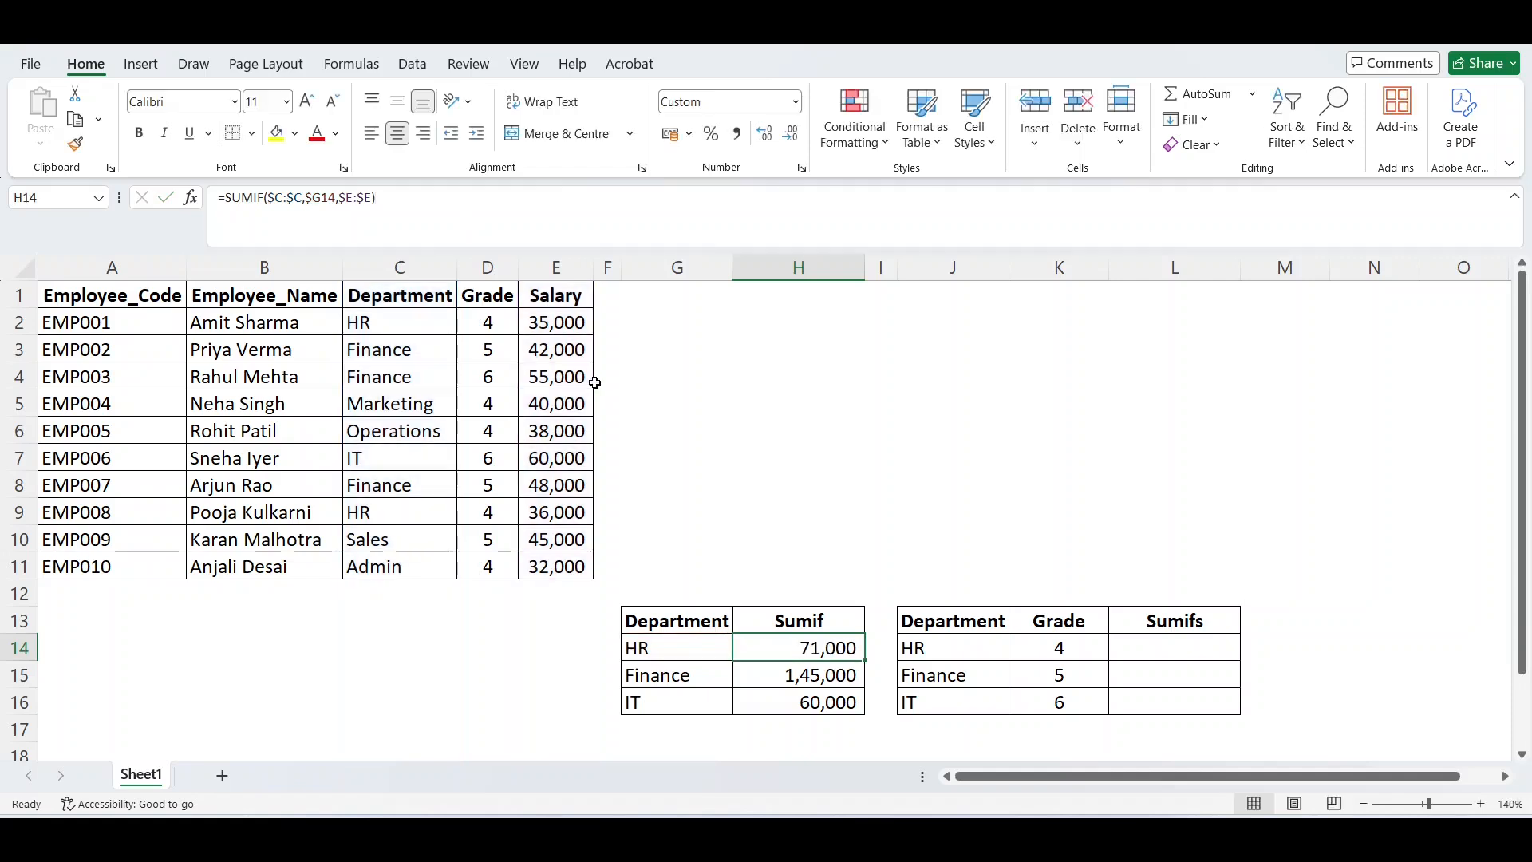
Start a SUMIFS formula in L14 with the absolute Salary column $E:$E as the sum range.
left_click(1155, 649)
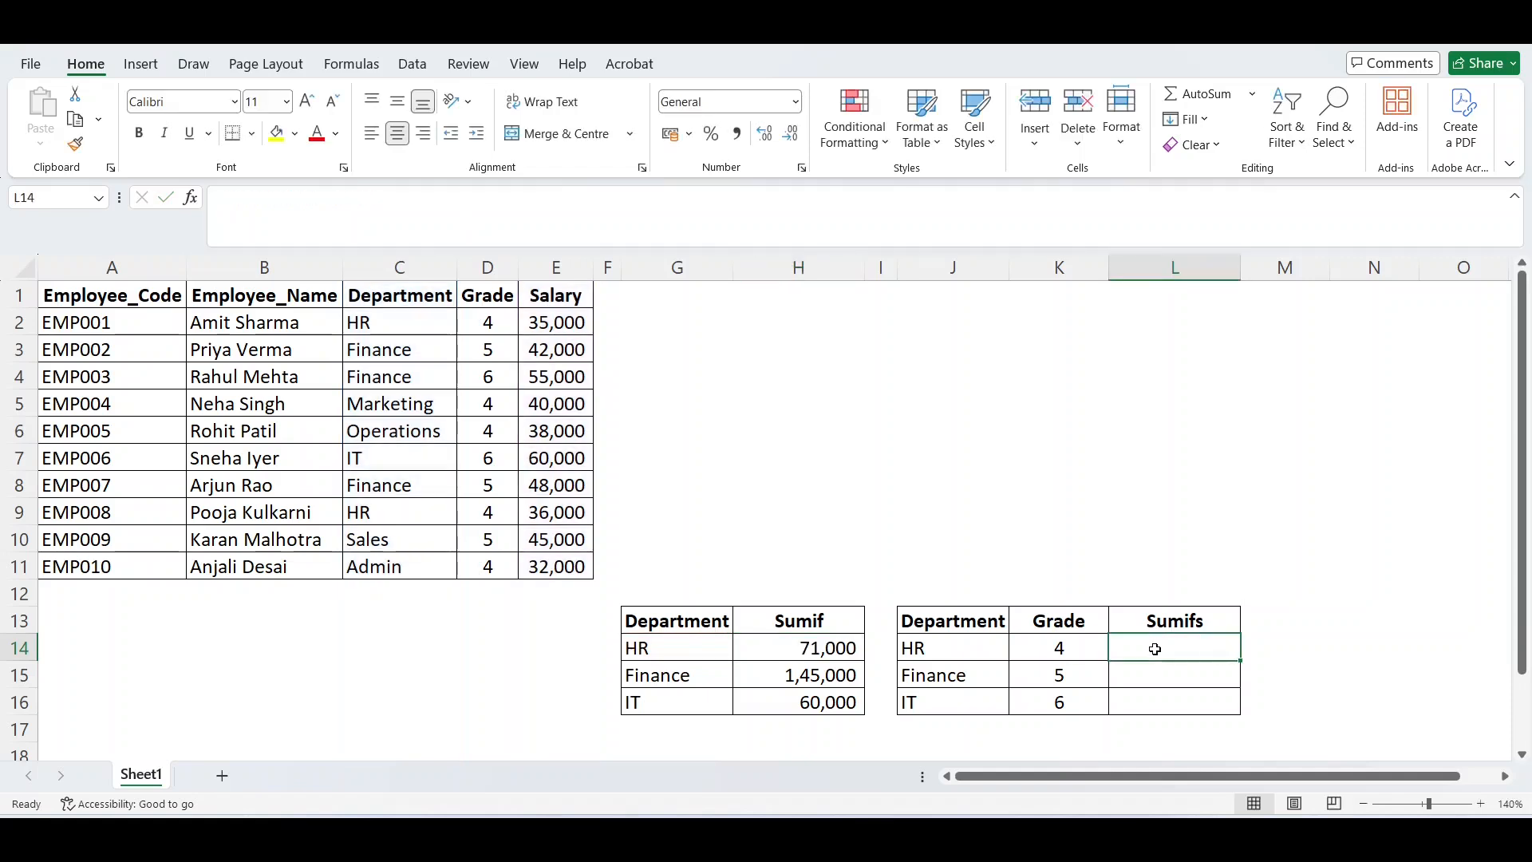
type("=sumif")
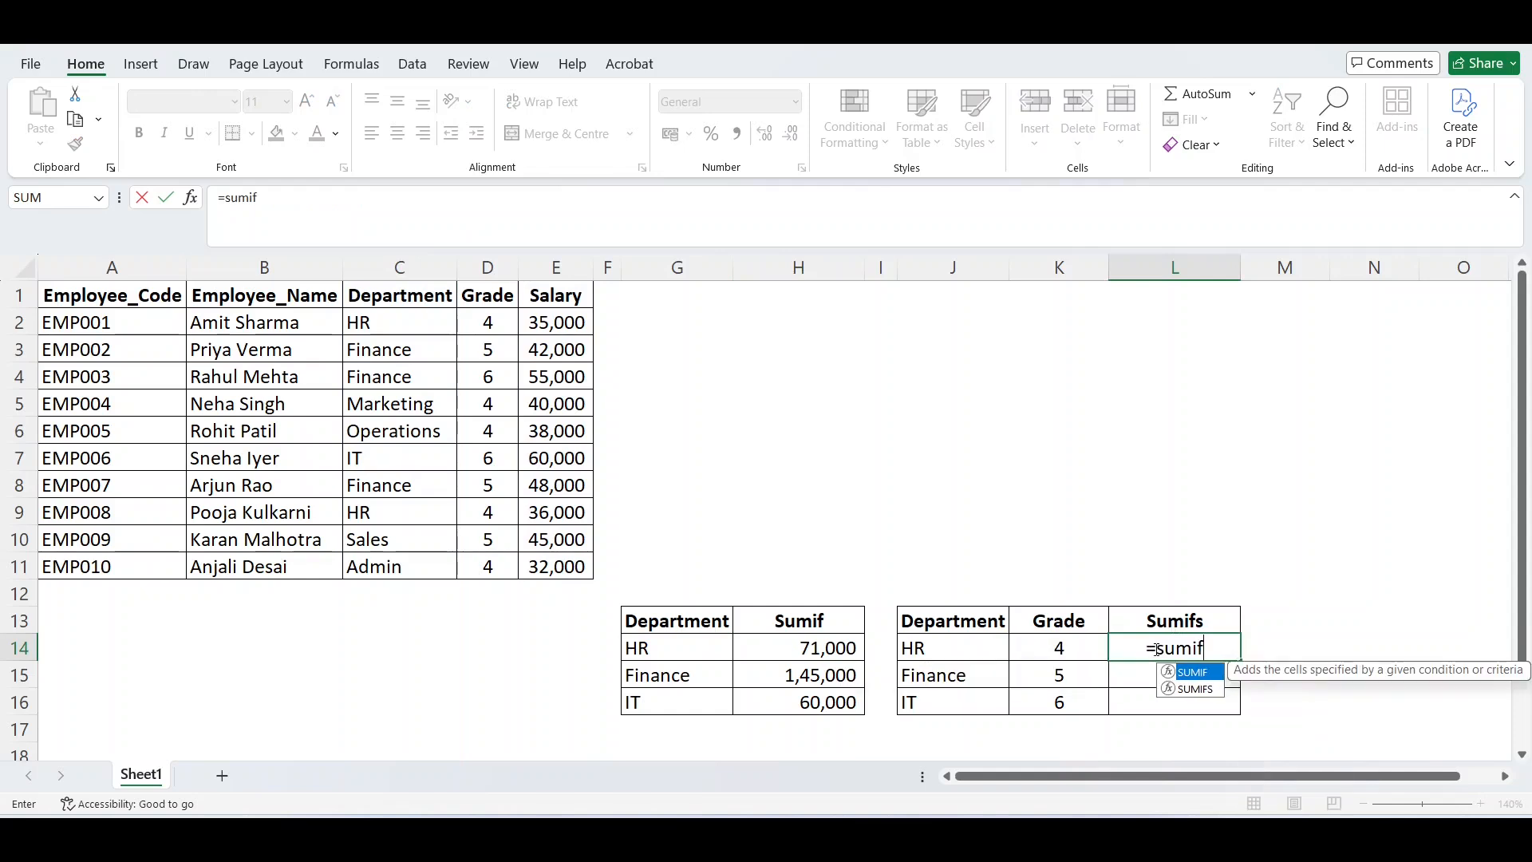
double_click(1203, 689)
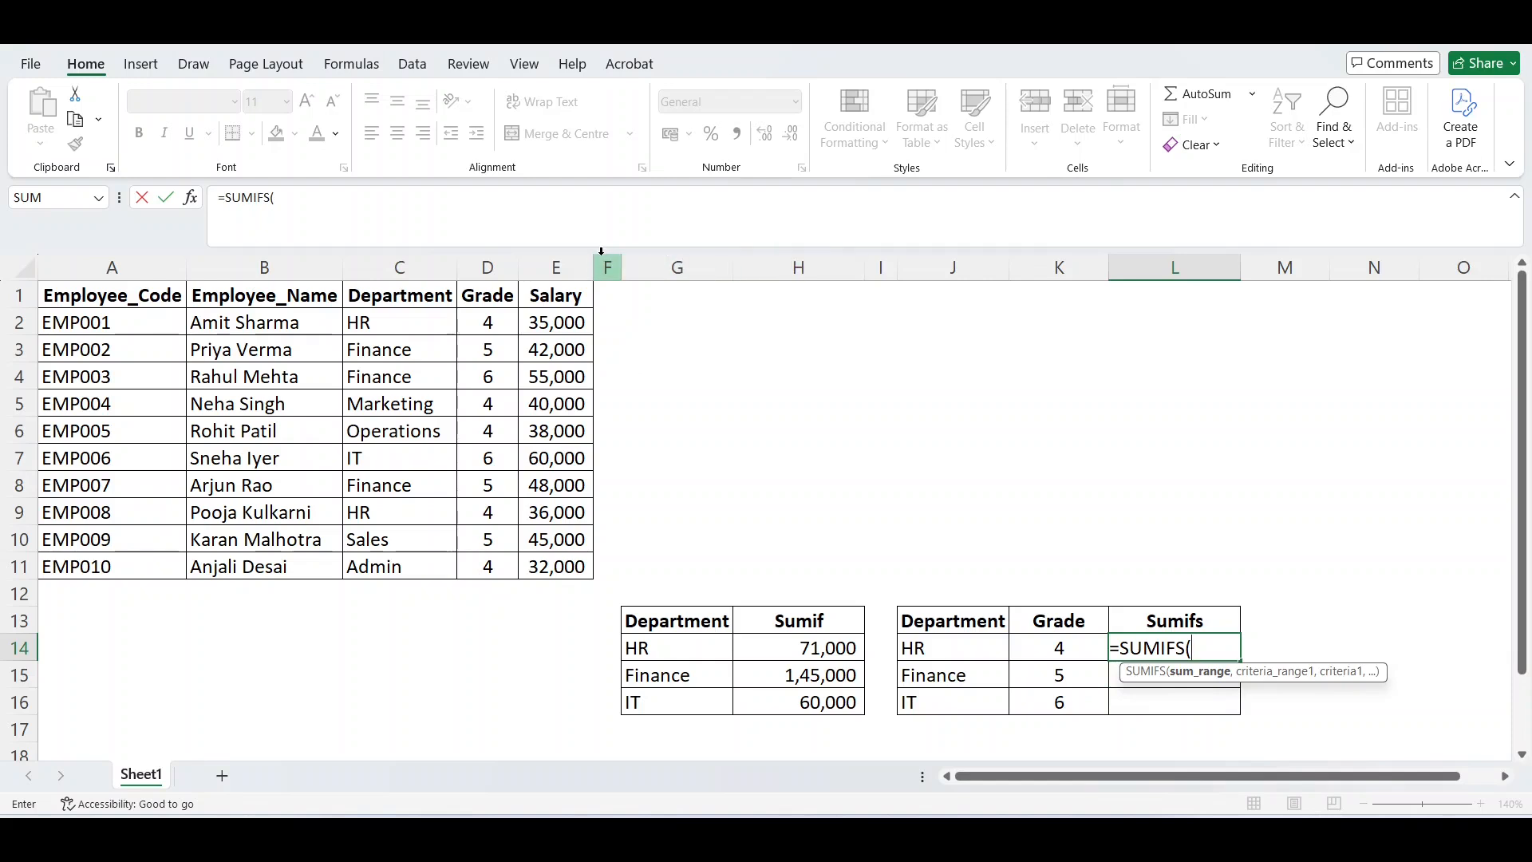
left_click(572, 261)
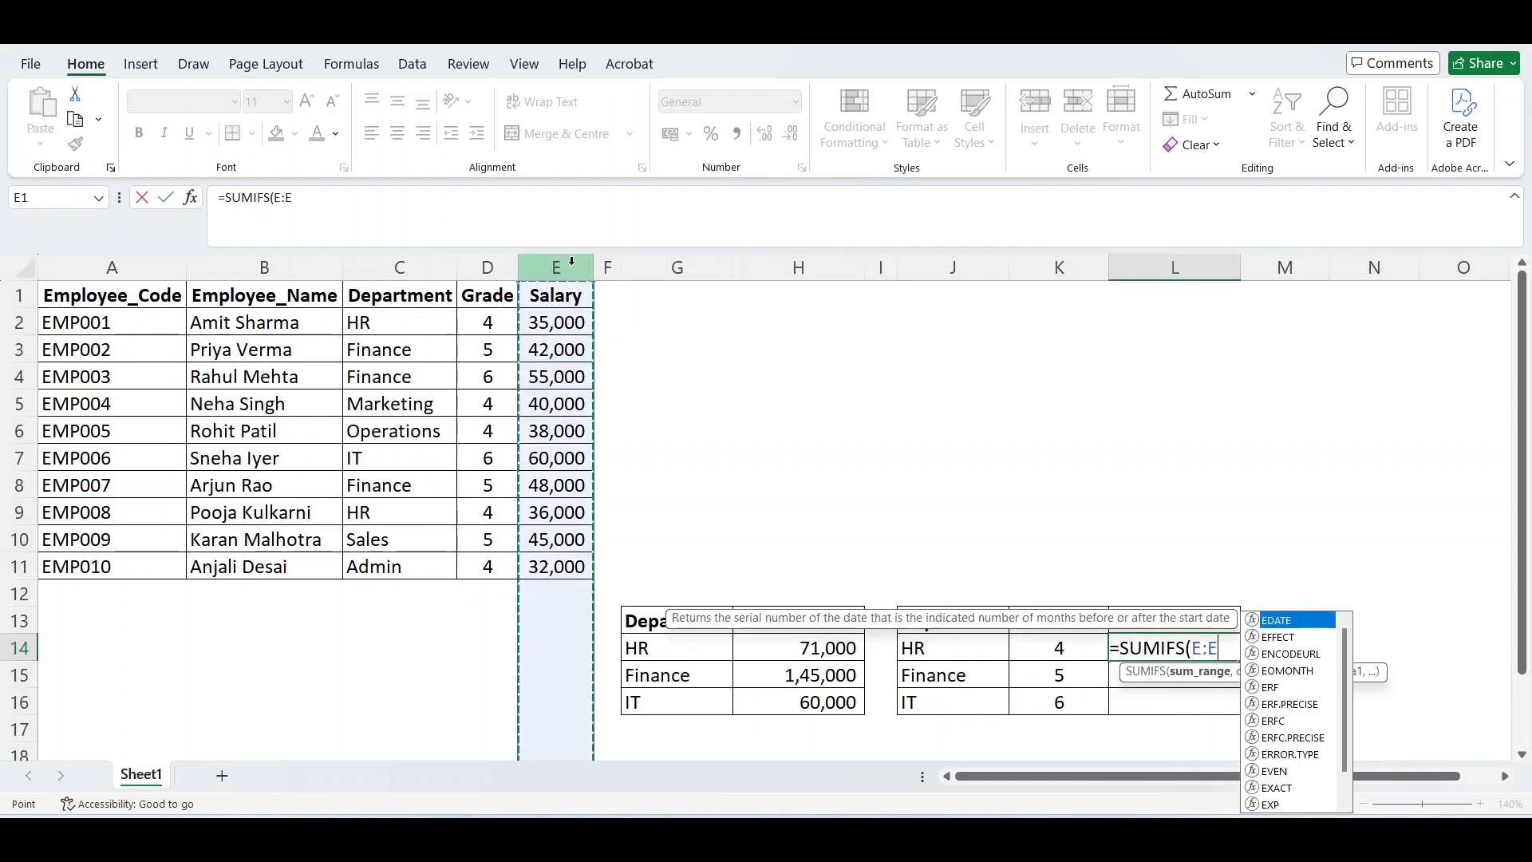
key("F4")
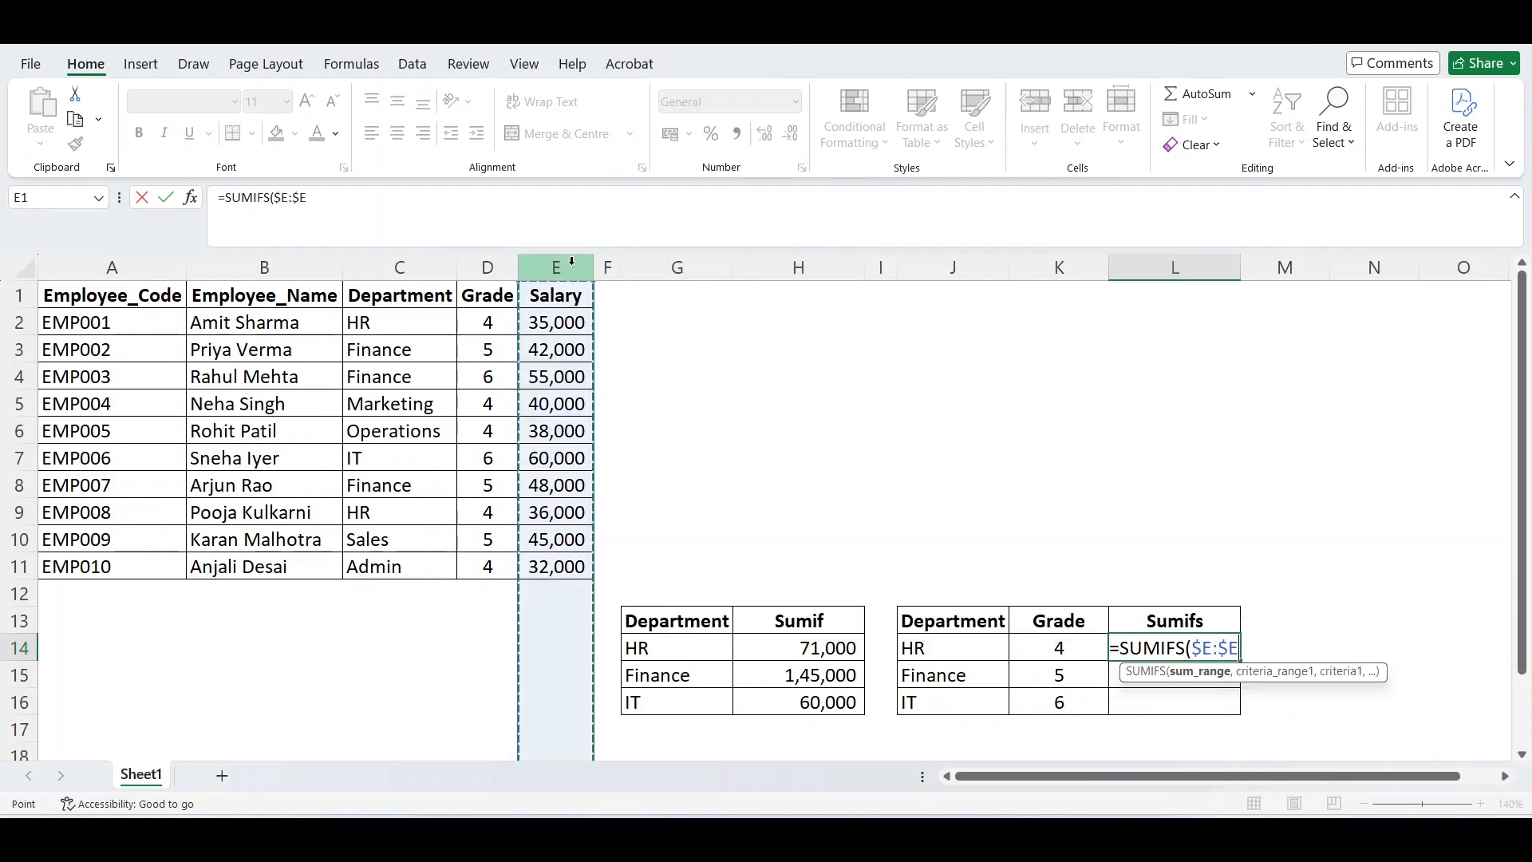
type(",")
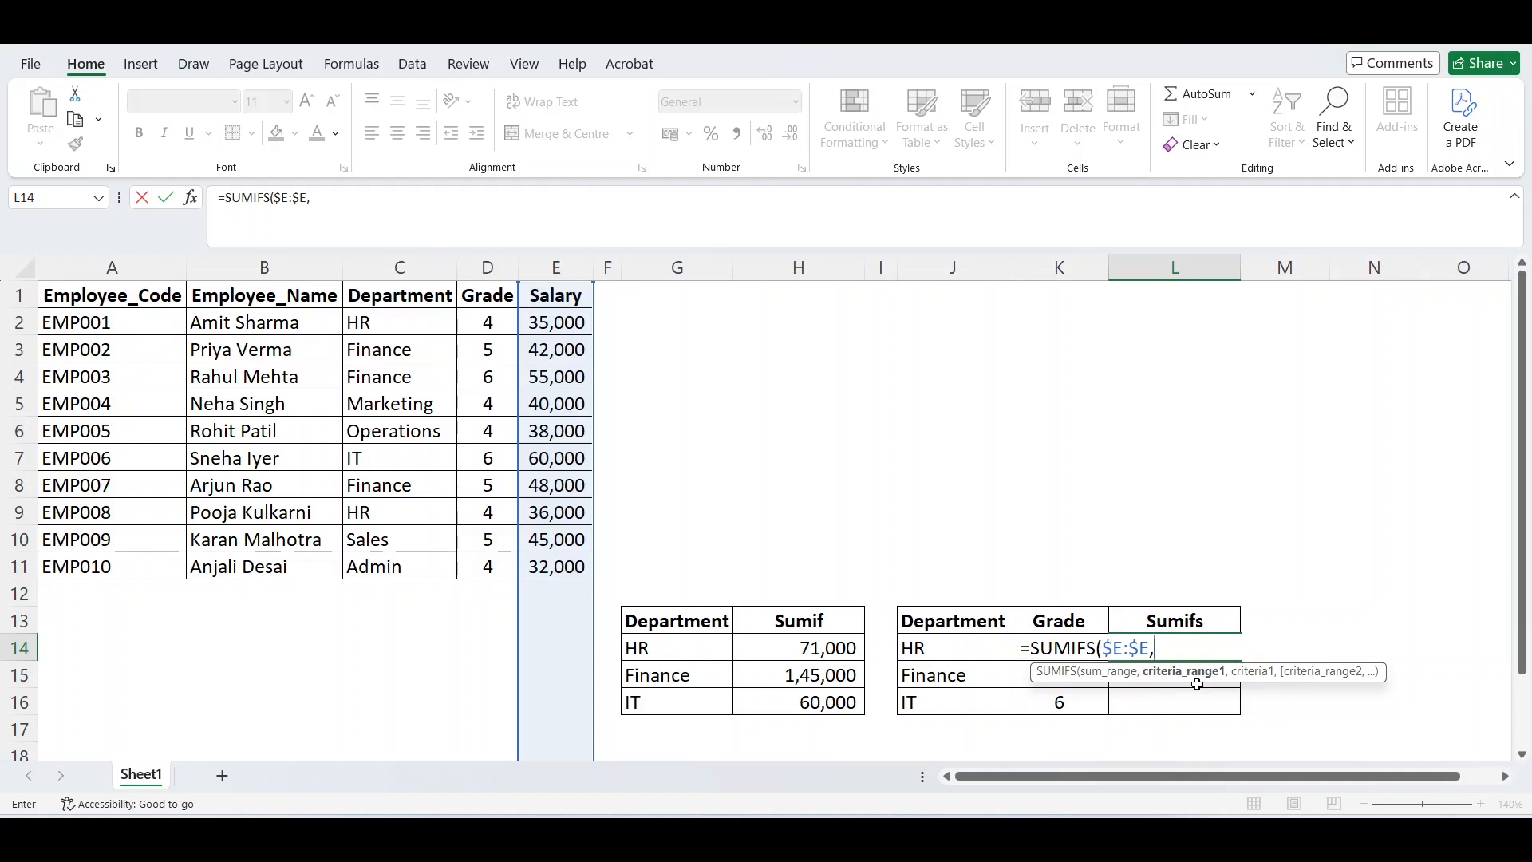
Set the first criteria range of the SUMIFS formula to the absolute Department column $C:$C.
left_click(384, 272)
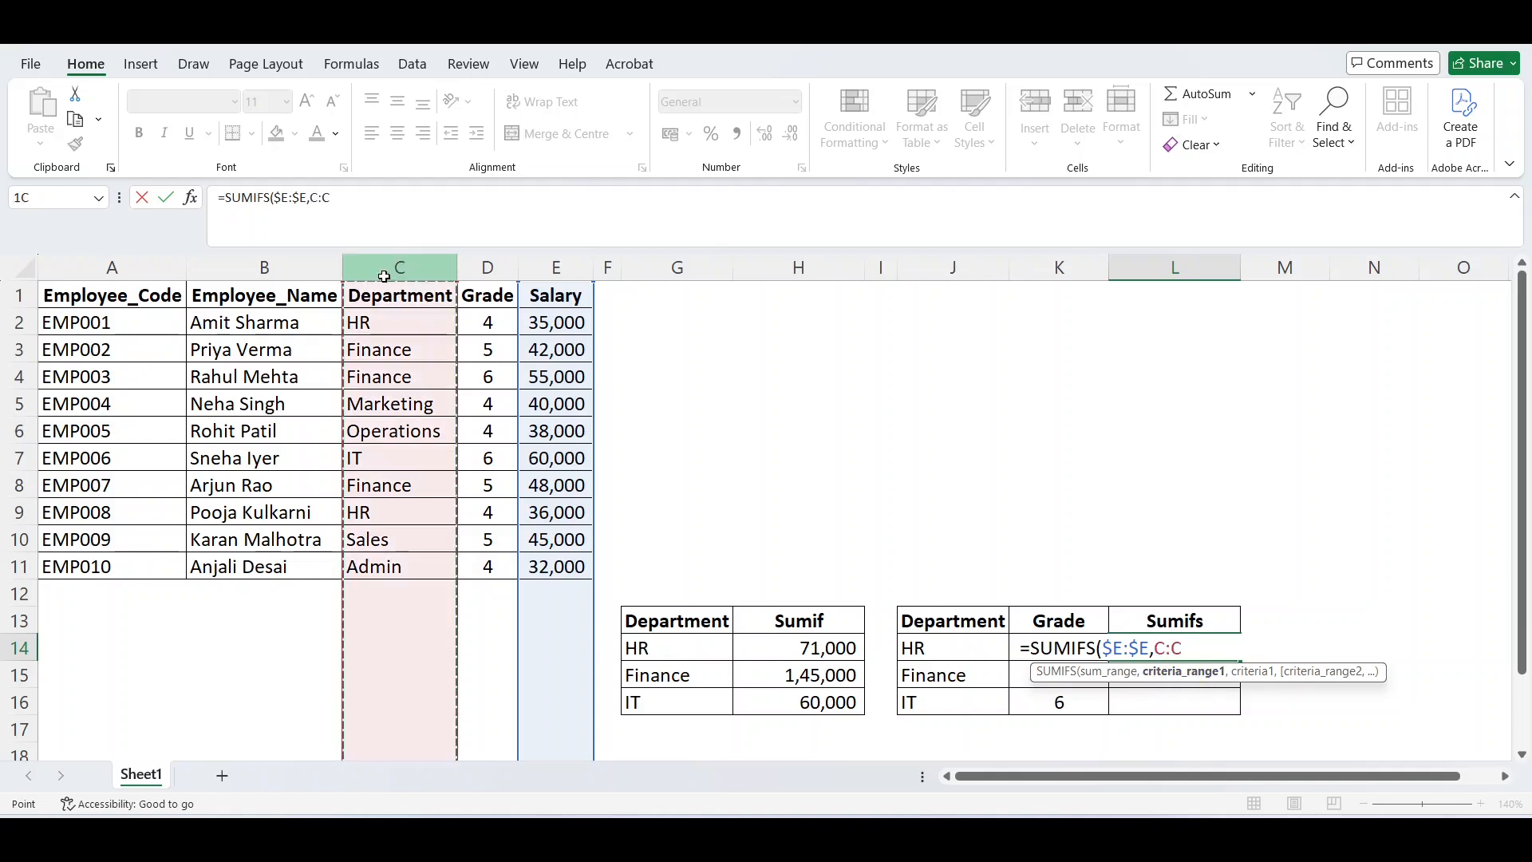
key("F4")
type(",")
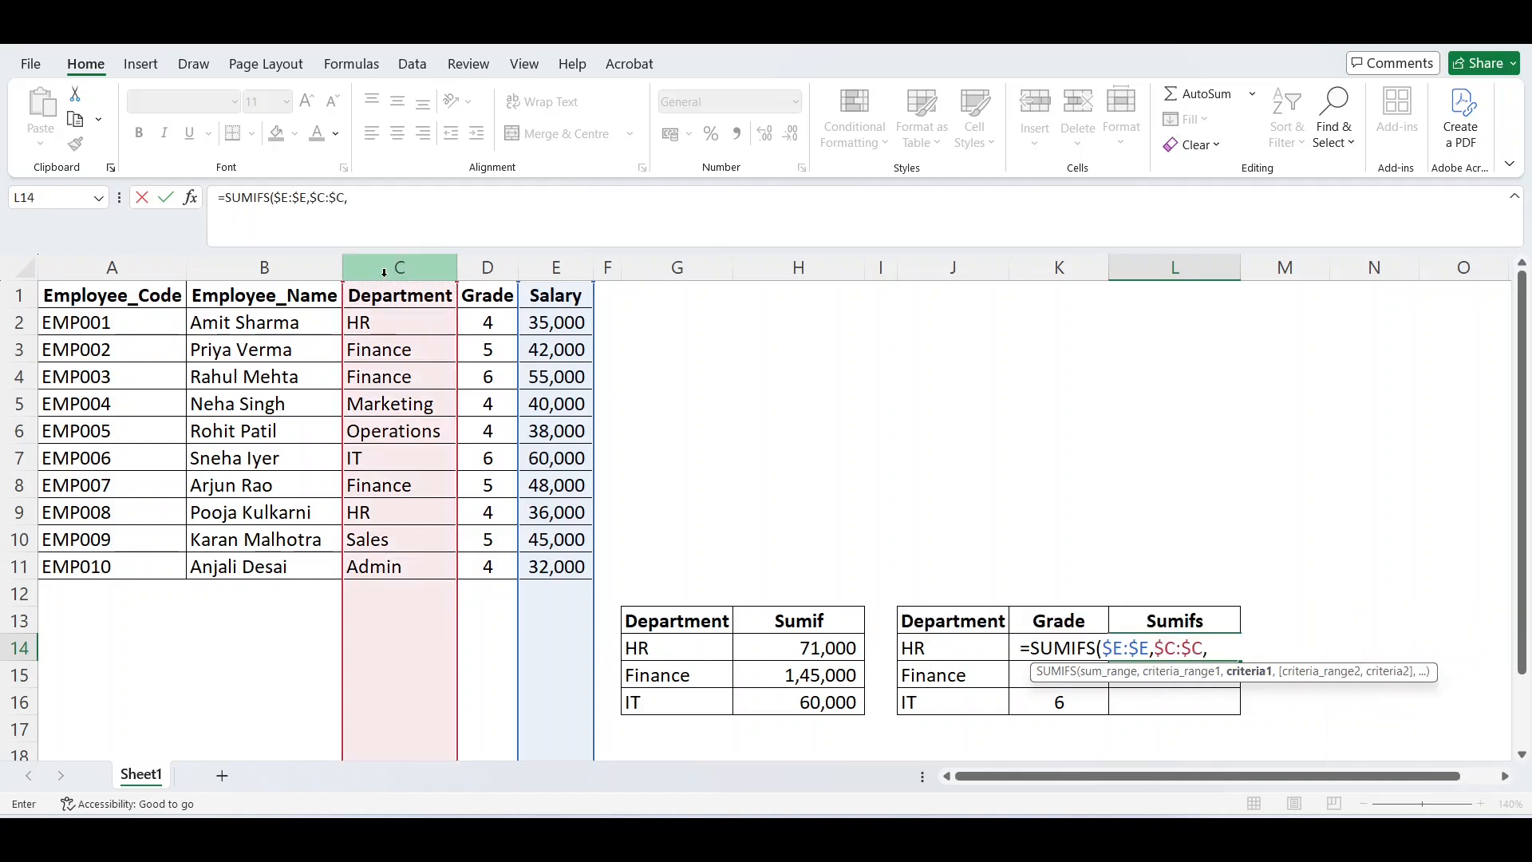
Set the first criterion of the SUMIFS formula in L14 to the HR department cell as $J14, locking only the column.
left_click(938, 660)
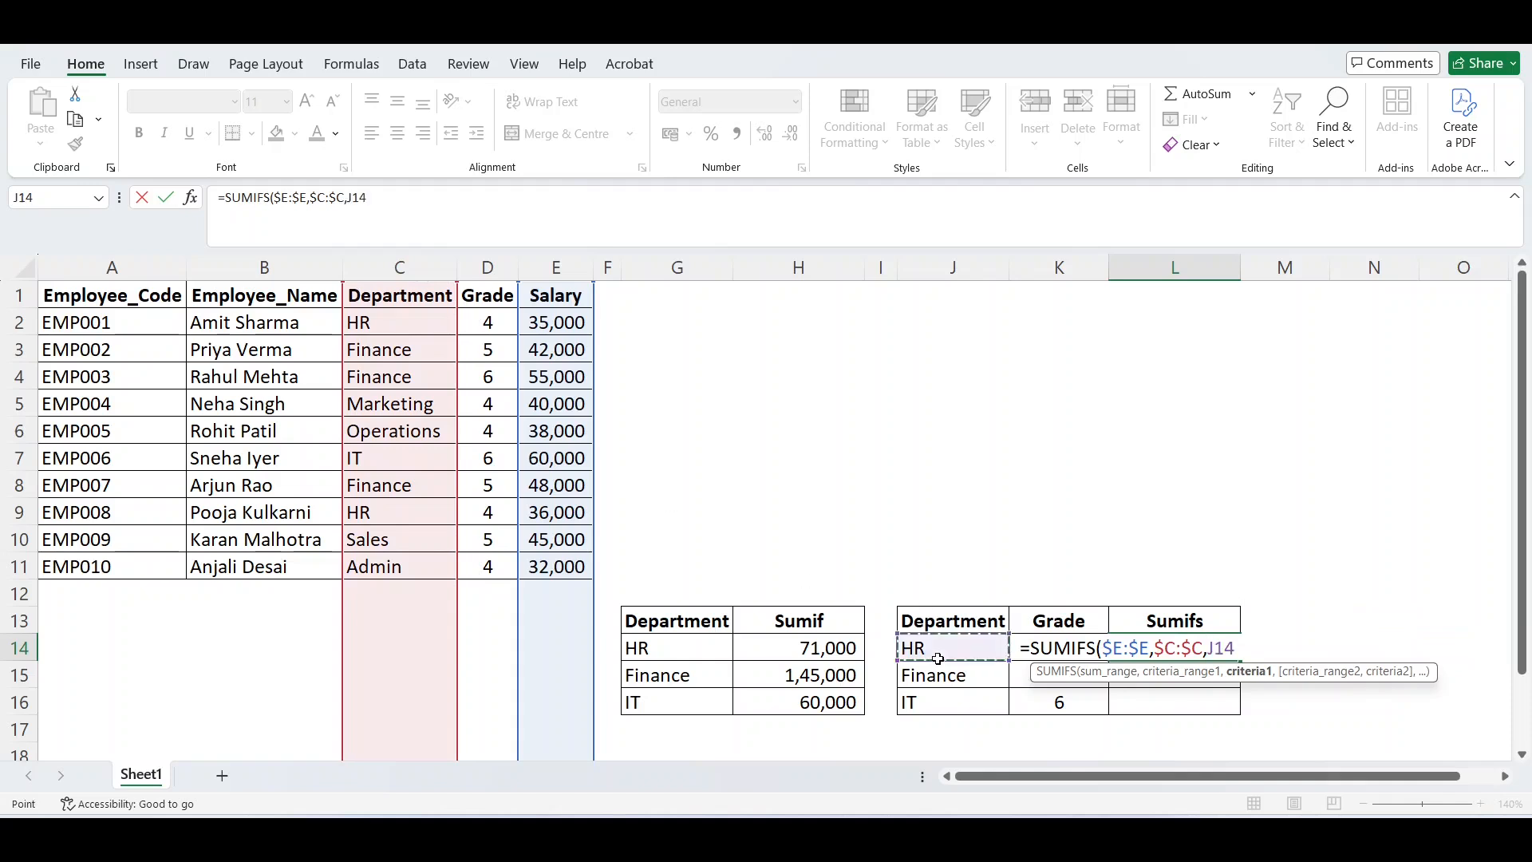
key("F4")
key("F4")
key("F4")
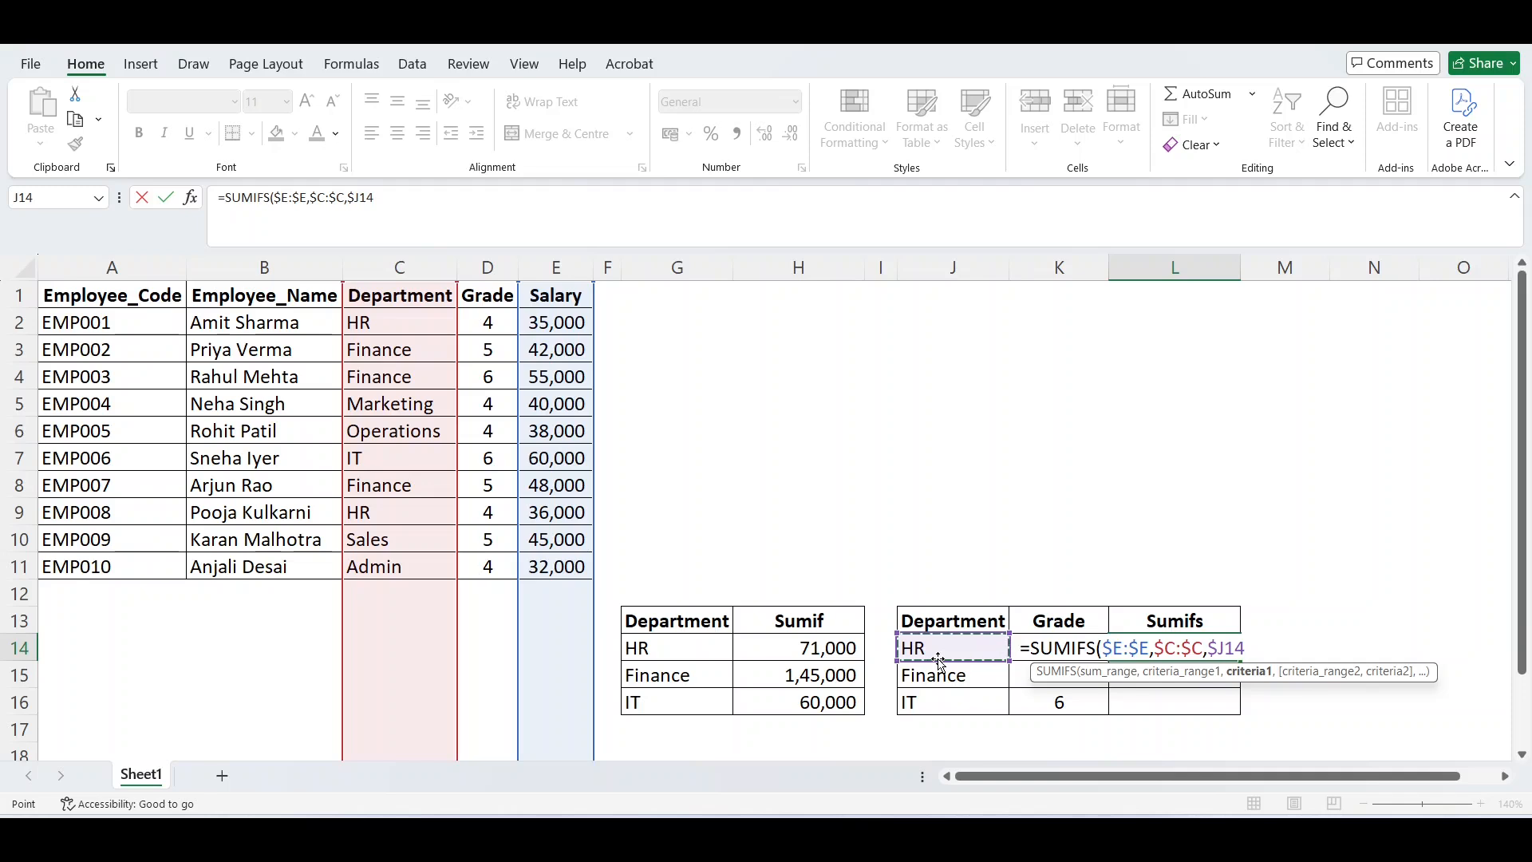
type(",")
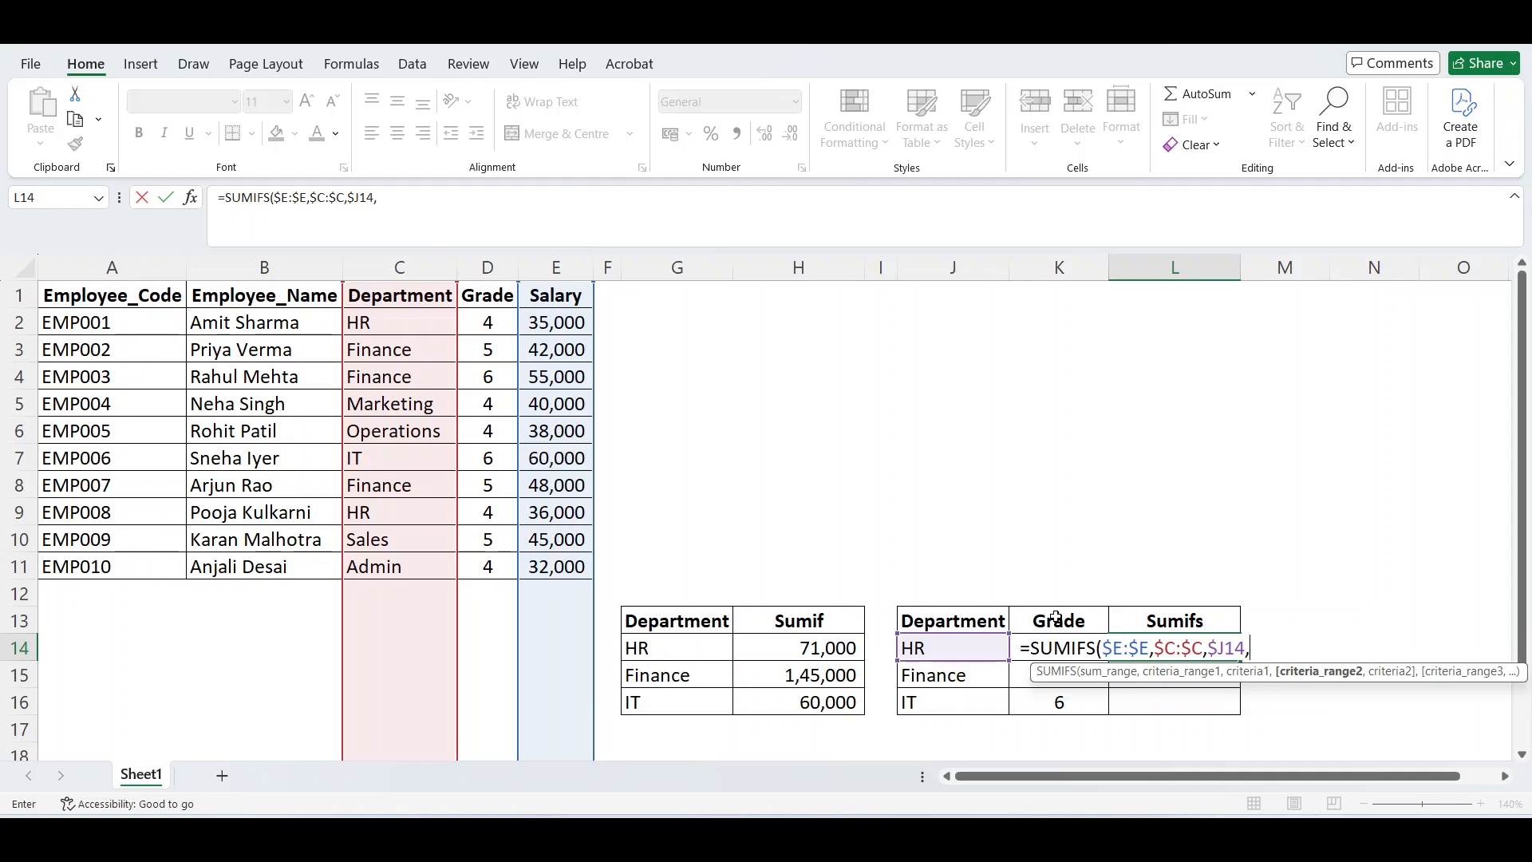
Set the second criteria range of the SUMIFS formula to the absolute Grade column $D:$D.
left_click(481, 266)
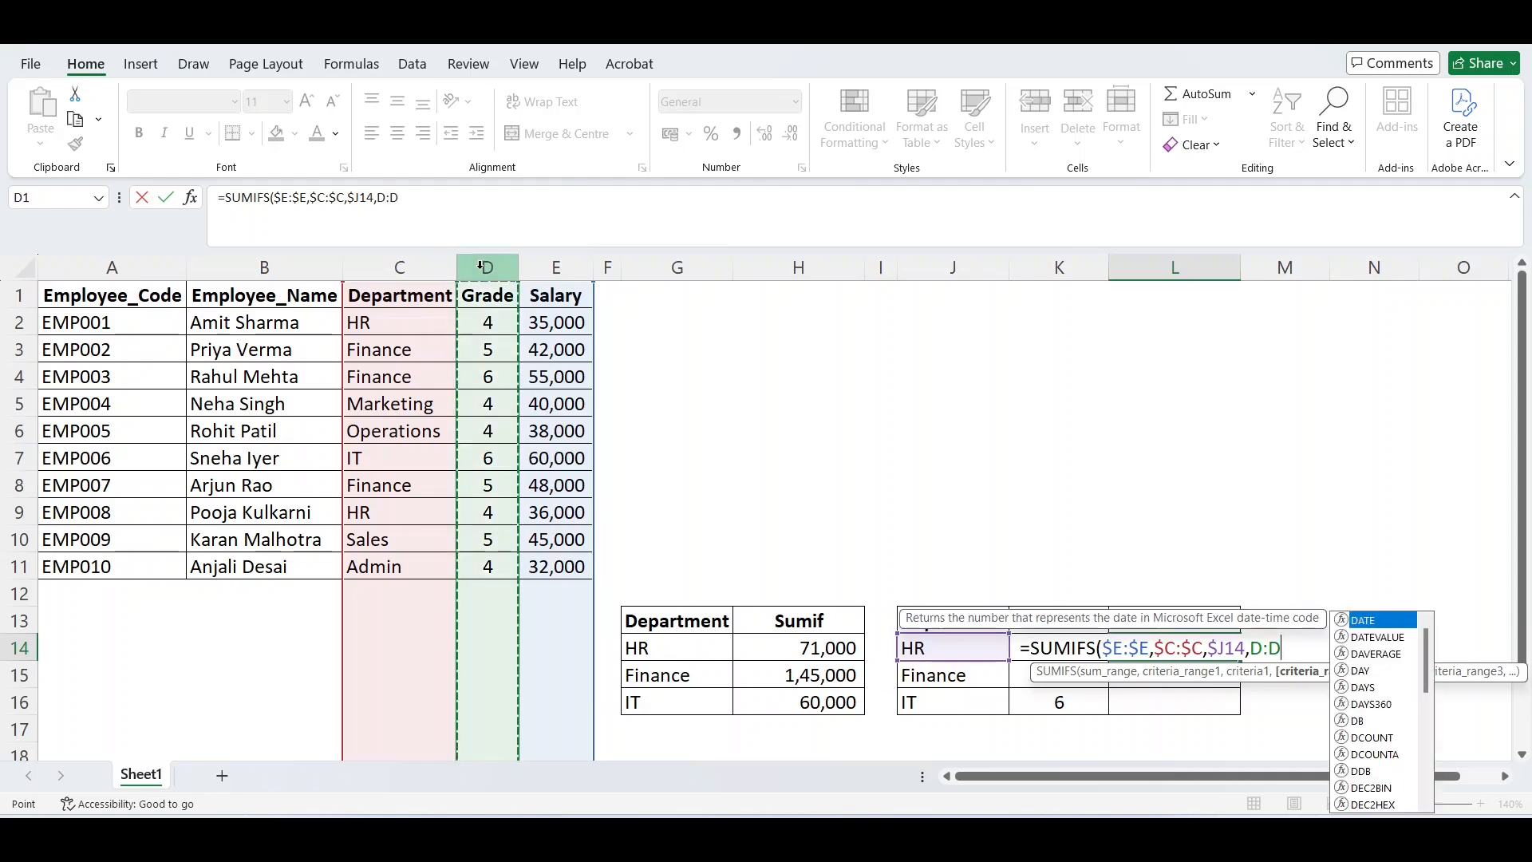
key("F4")
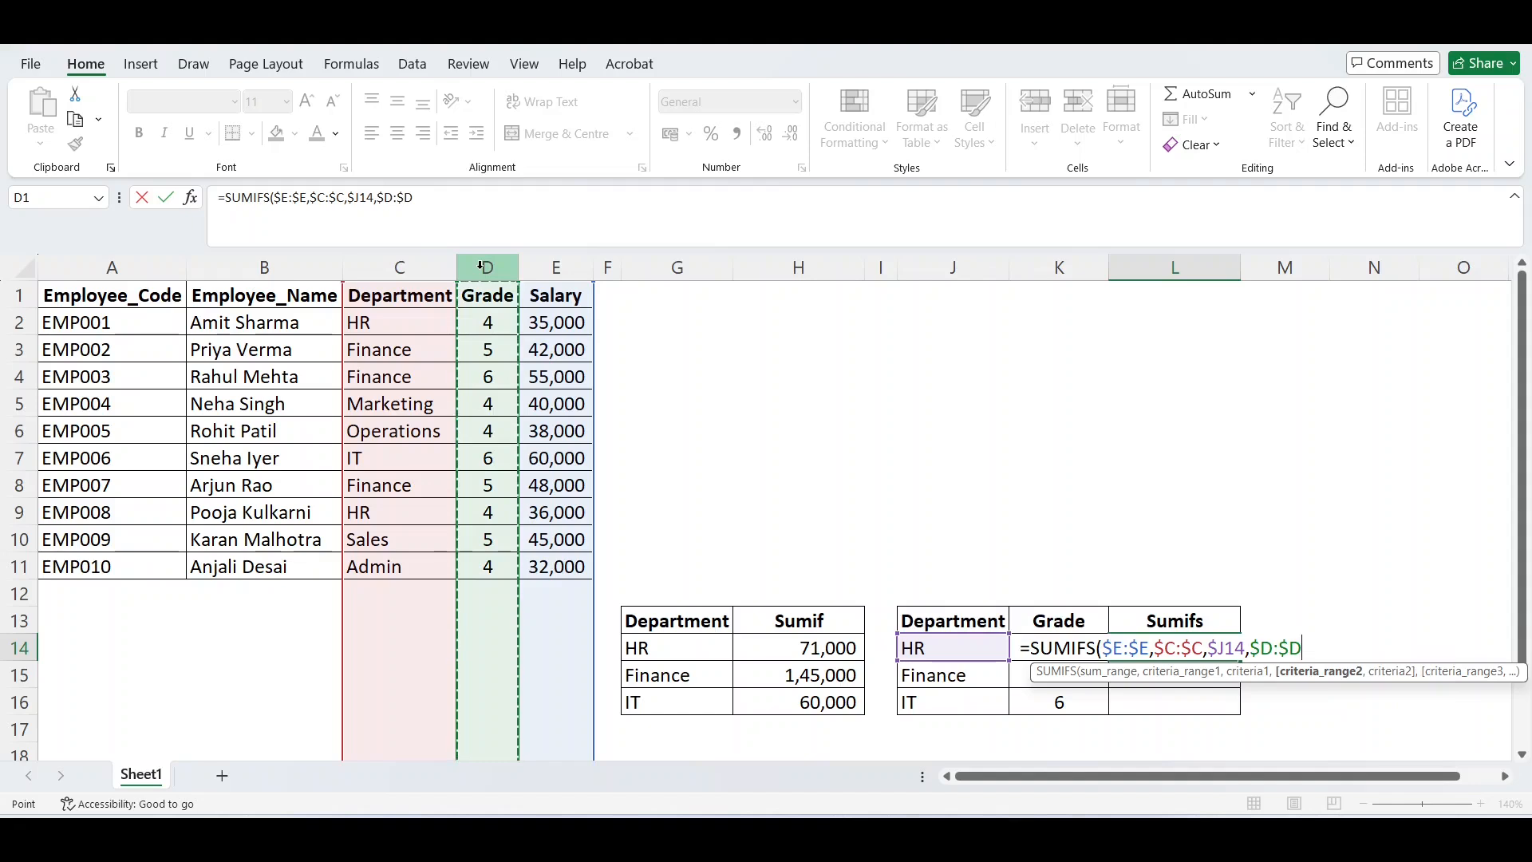
type(",")
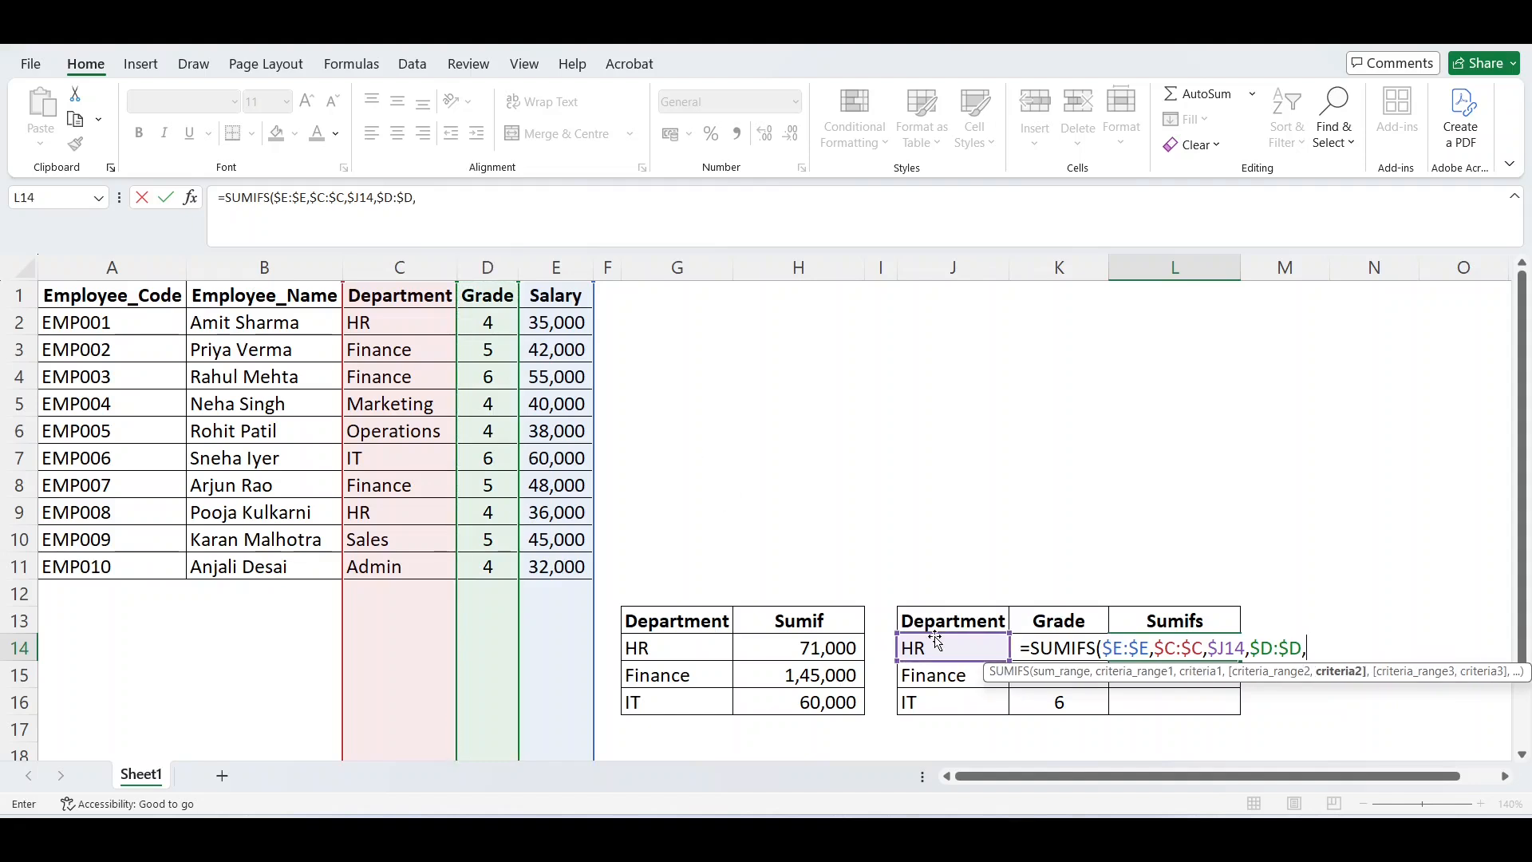
Set the second criterion to the HR row's grade cell as $K14, locking only the column, and enter the SUMIFS formula.
left_click(1057, 708)
key("Up")
key("Up")
key("Down")
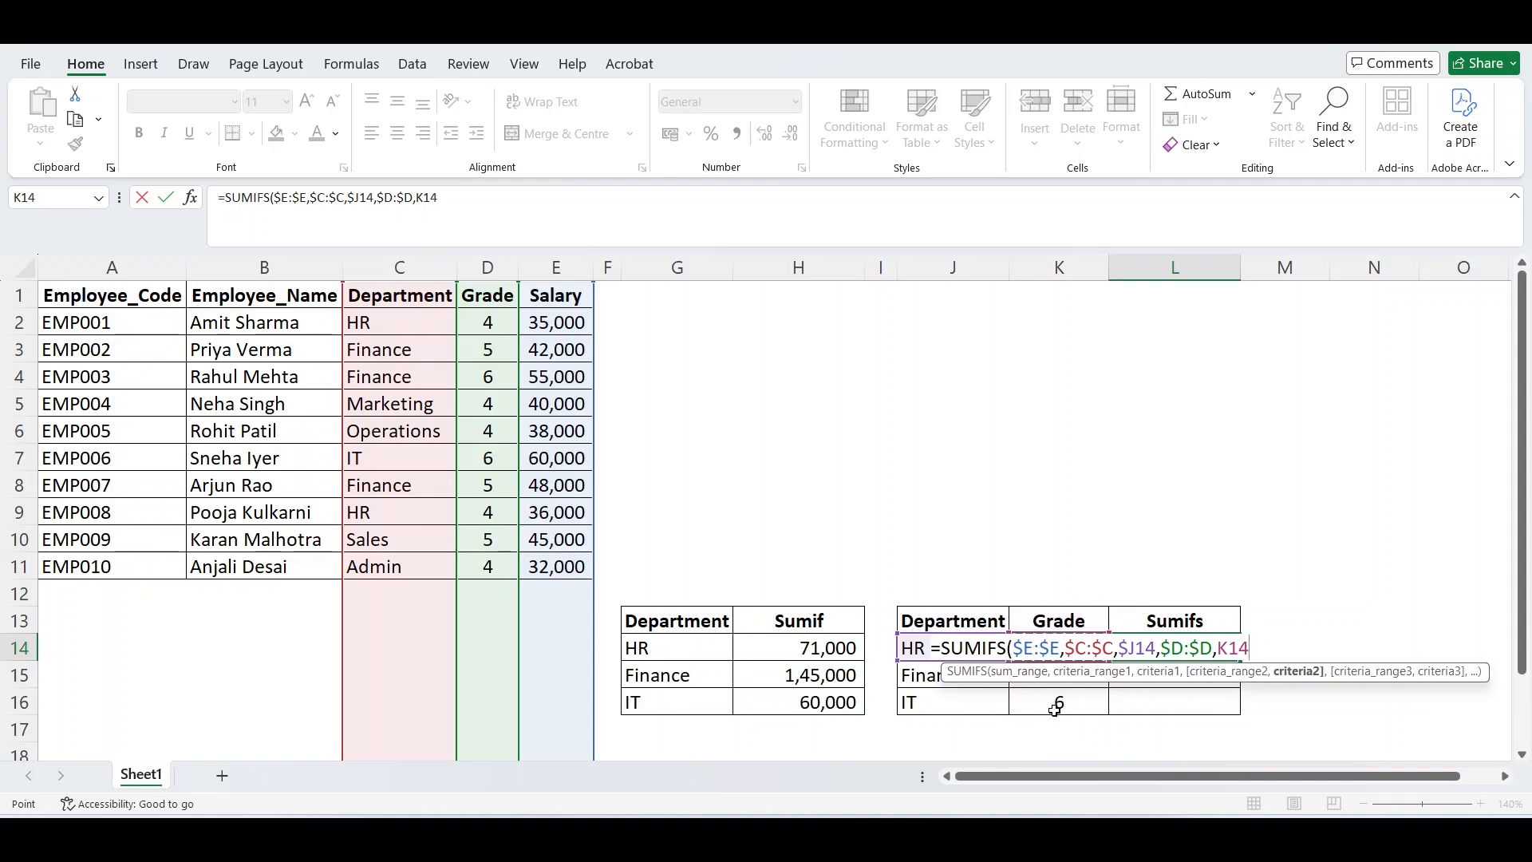
key("F4")
key("F4")
key("F4")
key("ctrl+Return")
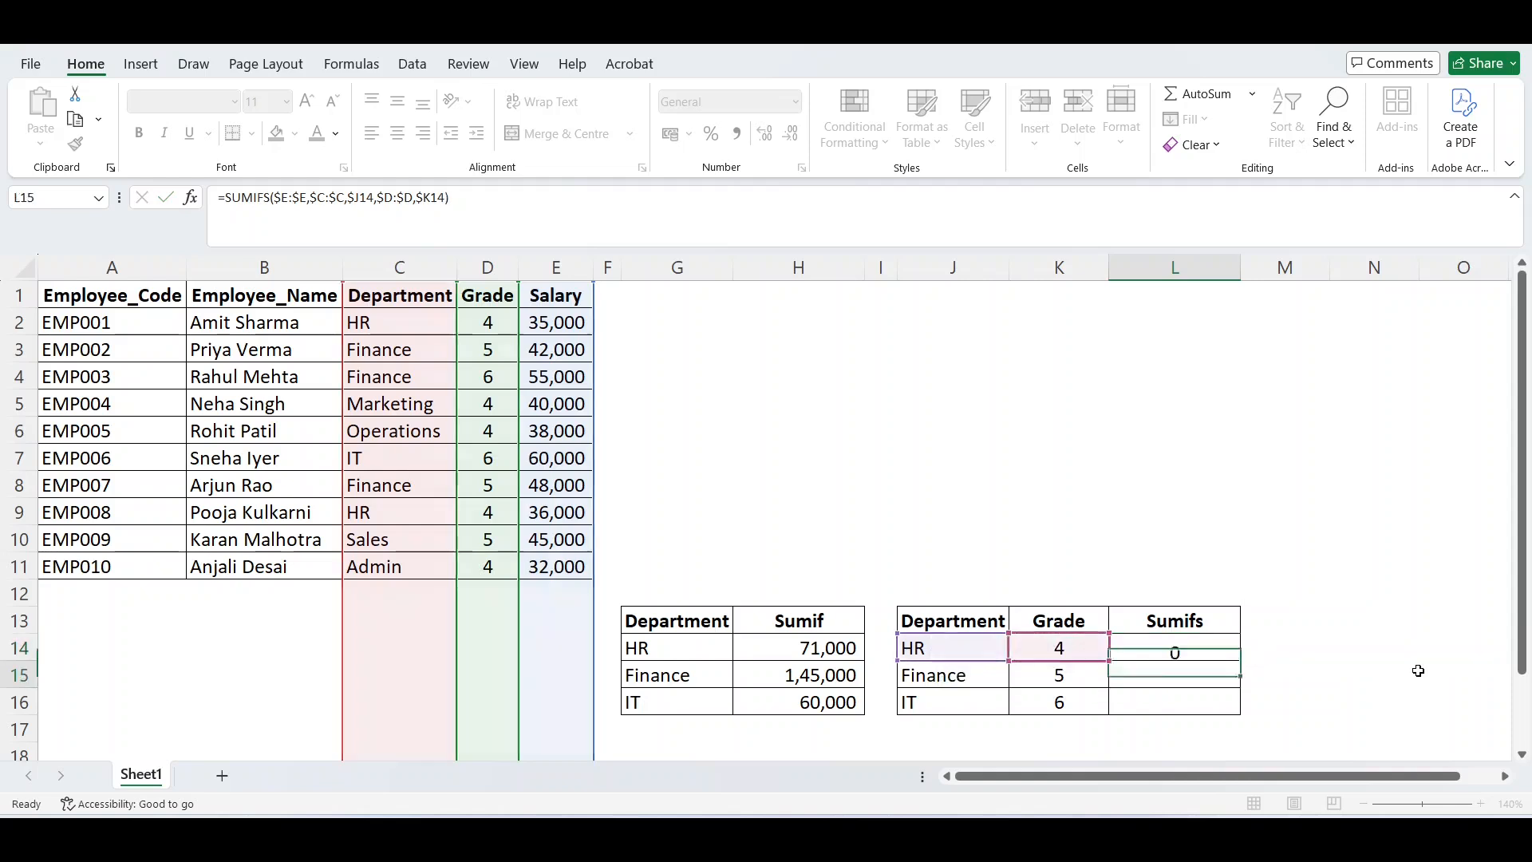
Fill the SUMIFS formula from L14 down to L16 for the Finance and IT rows.
key("ctrl+c")
key("Escape")
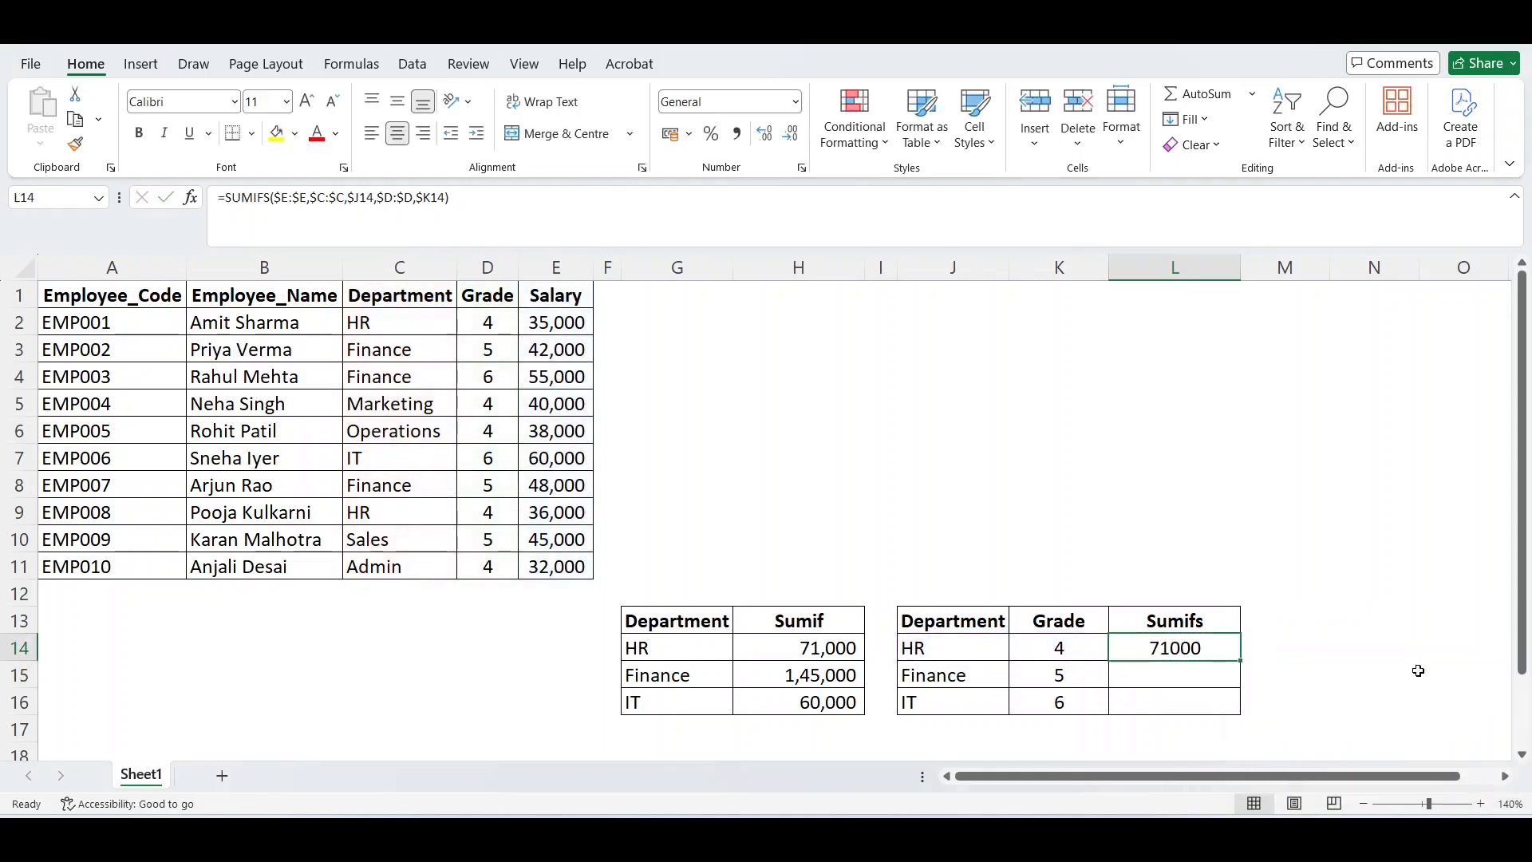
key("shift+Down")
key("shift+Down")
key("ctrl+d")
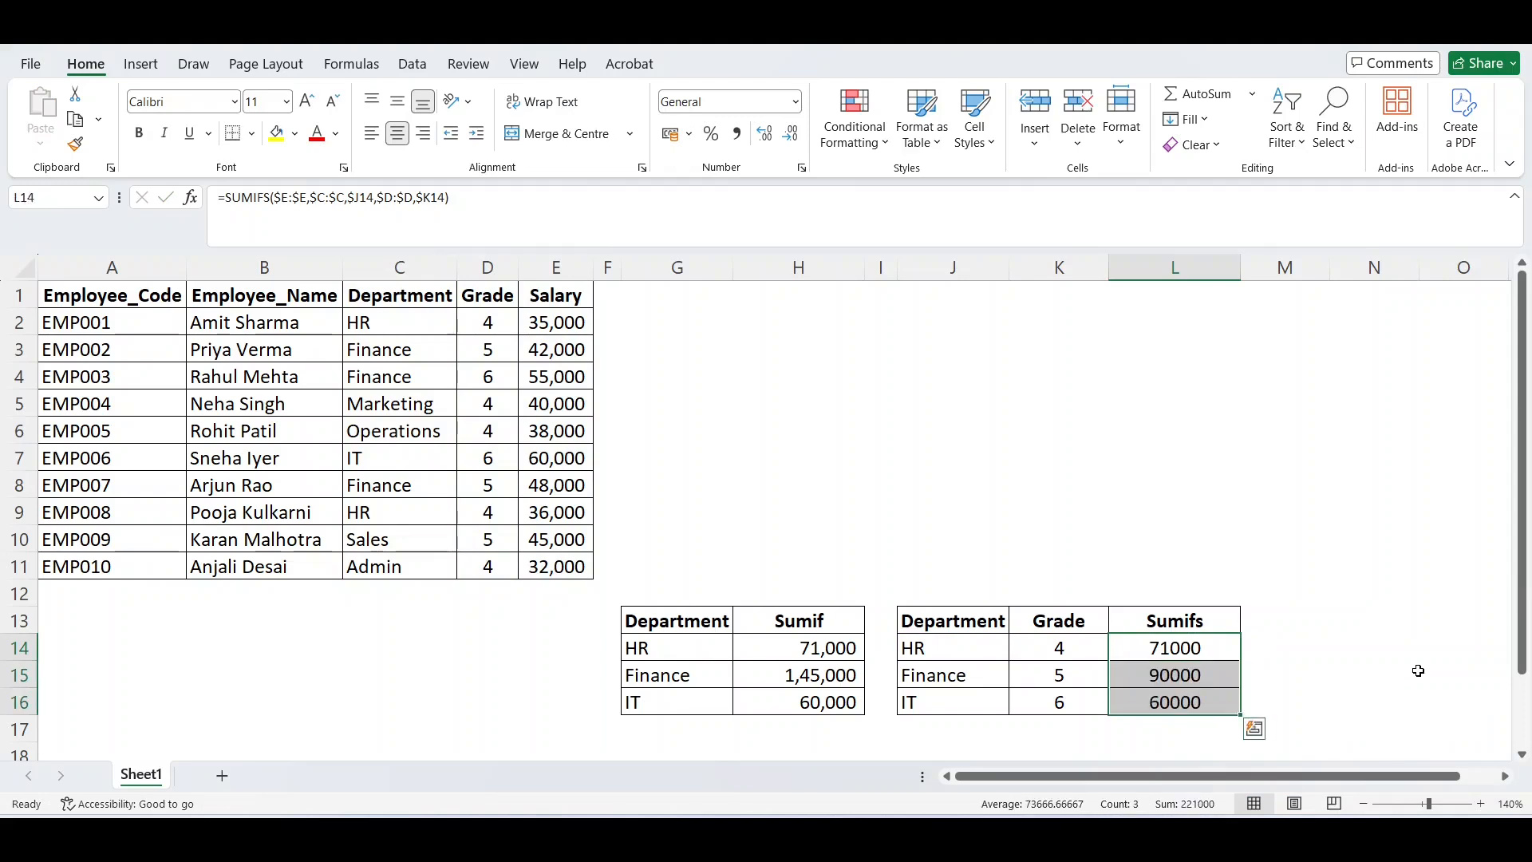
key("Up")
key("Down")
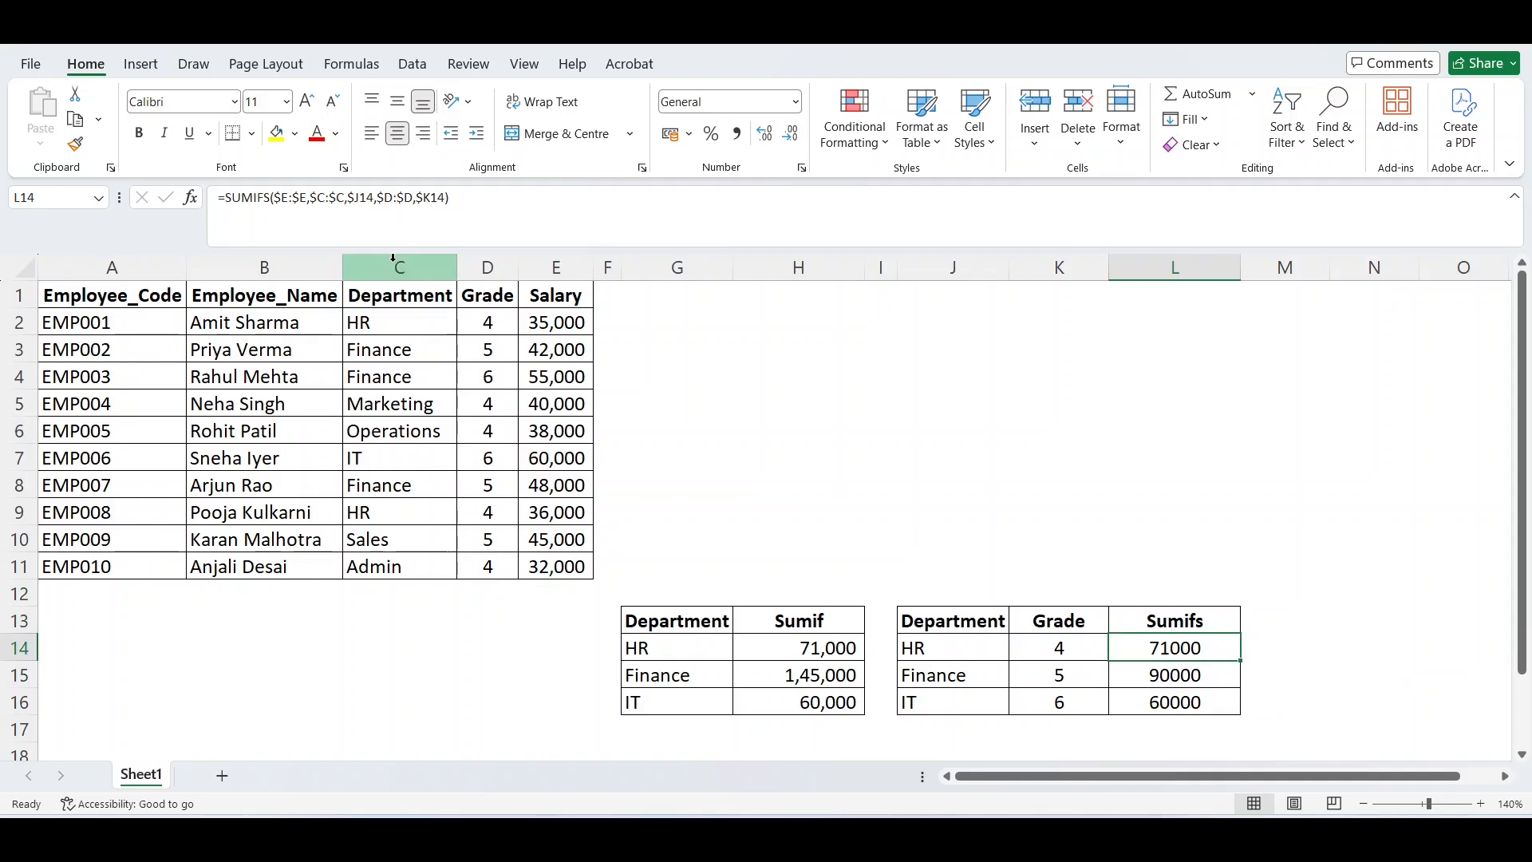
Add filters to header row 1 of the employee table.
left_click(393, 300)
key("shift+space")
key("ctrl+shift+l")
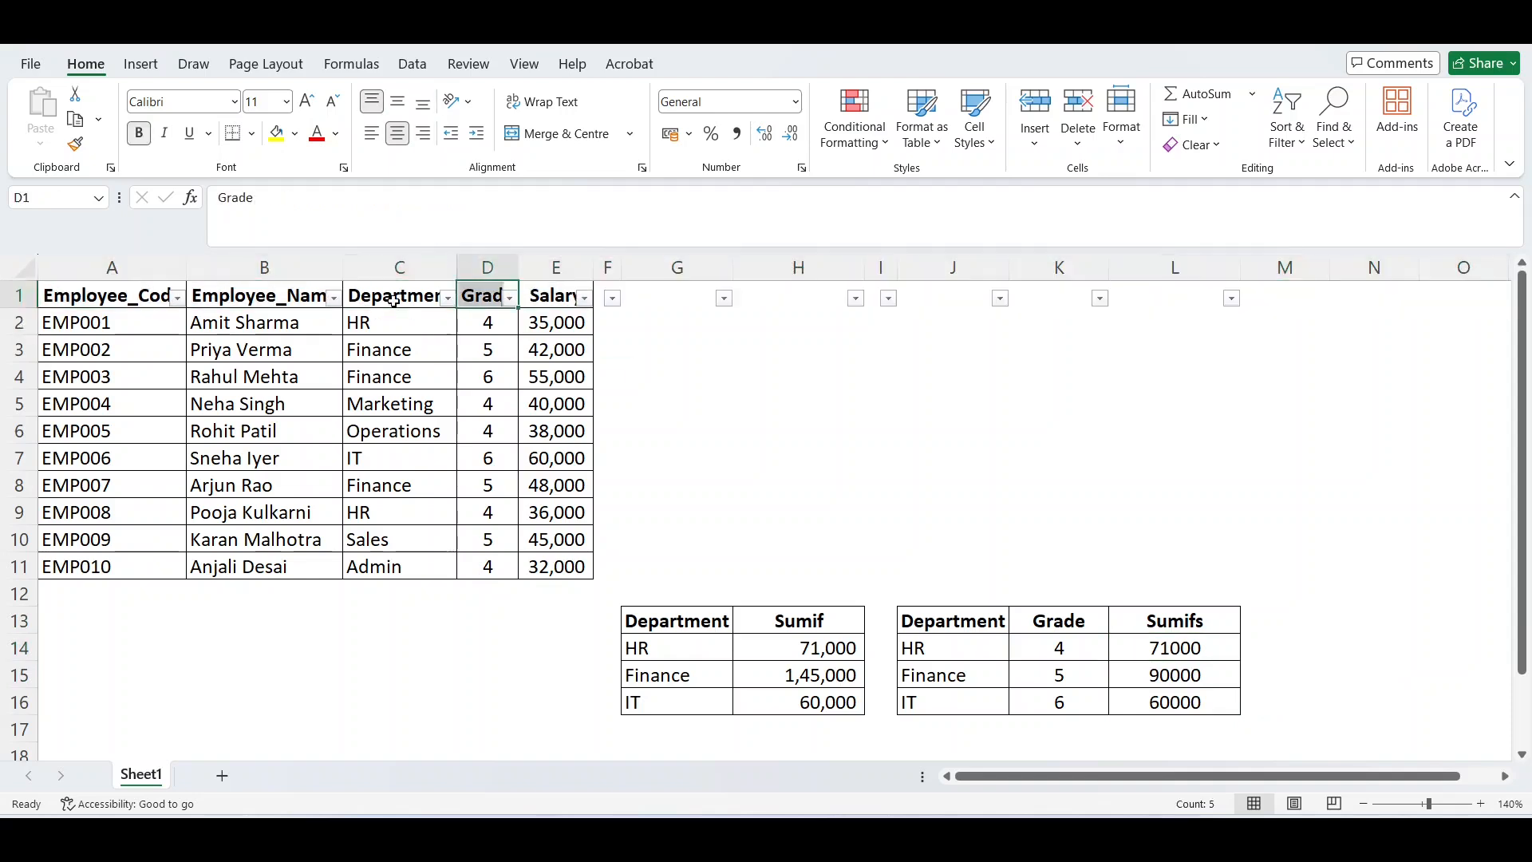
Filter the Department column to IT only and check the remaining employee's grade and salary against the SUMIFS result.
left_click(393, 300)
key("alt+Down")
key("Down")
key("Down")
key("Down")
key("Down")
key("Down")
key("Down")
key("Down")
key("Down")
key("space")
key("Down")
key("Down")
key("Down")
key("Down")
key("space")
key("Return")
key("Down")
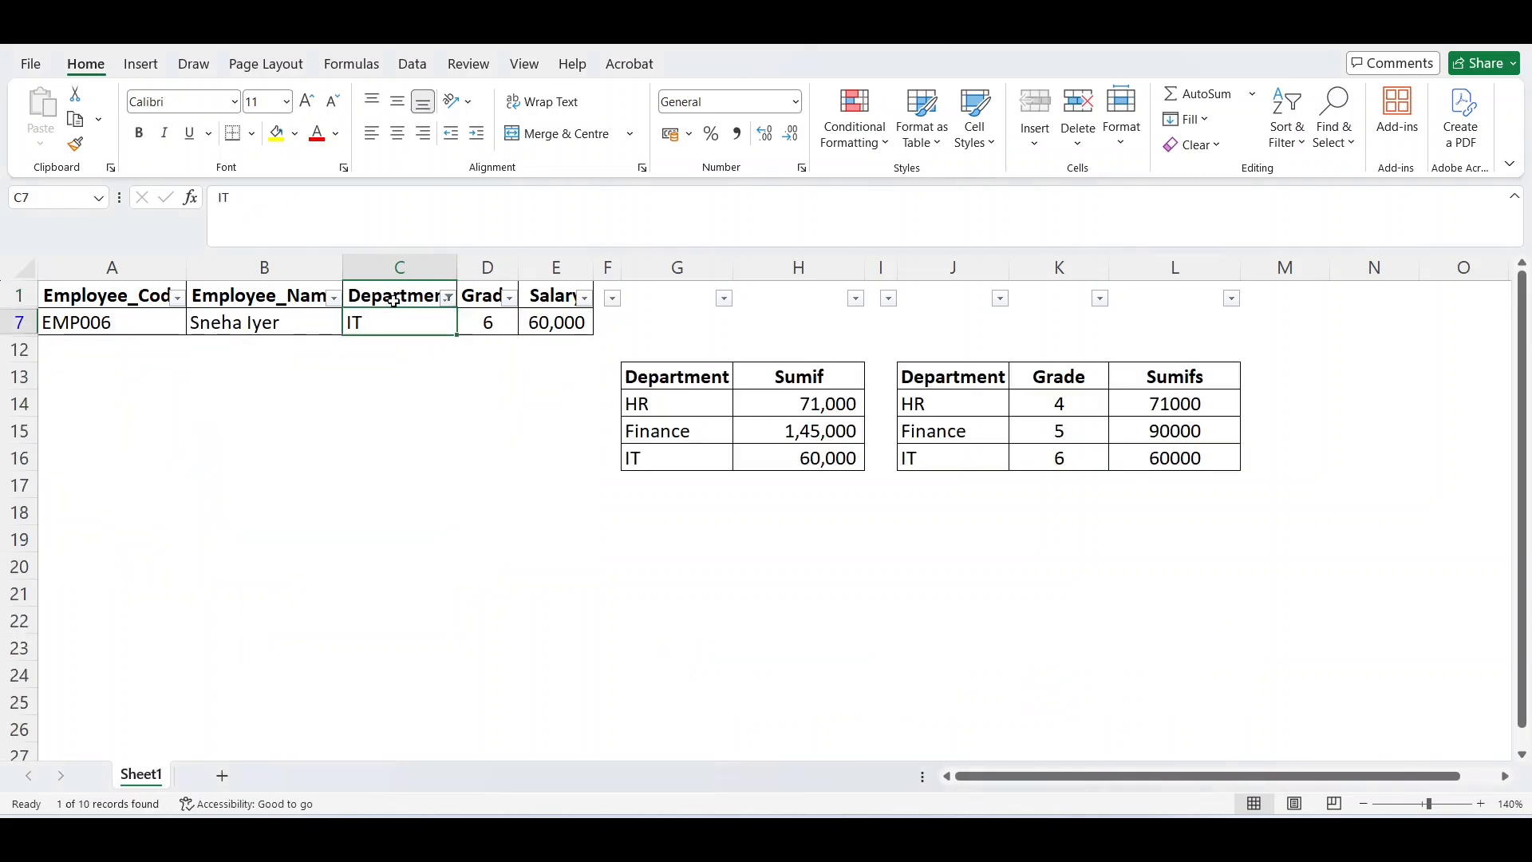
key("Right")
key("Right")
key("Left")
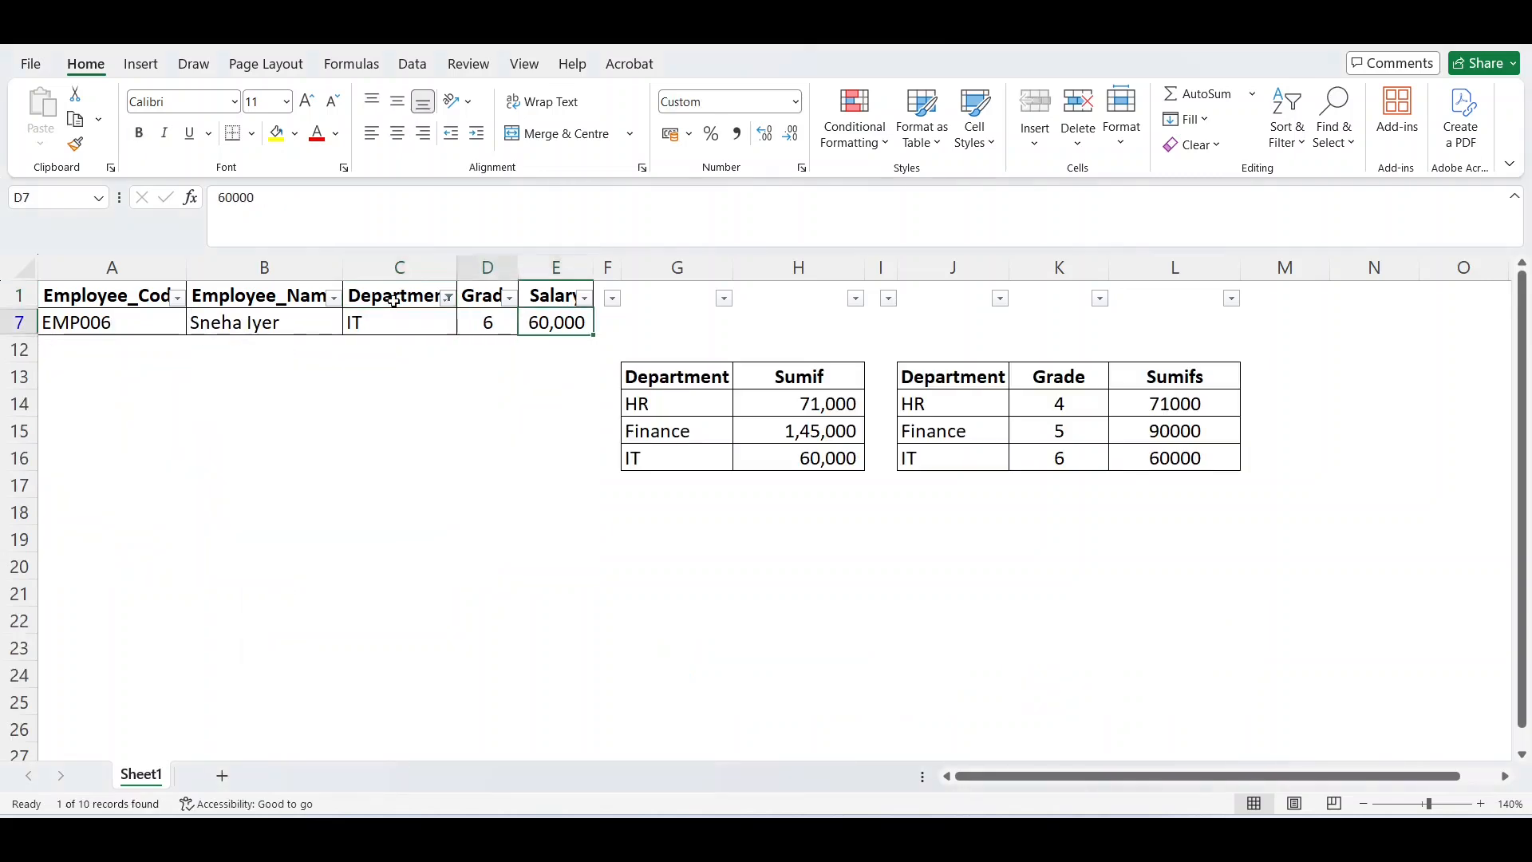
Change the Department filter to Finance only and look through the grades of the listed employees.
key("Left")
key("Up")
key("alt+Down")
key("Down")
key("Down")
key("Down")
key("Down")
key("Down")
key("Down")
key("Down")
key("Down")
key("Down")
key("Down")
key("Up")
key("space")
key("space")
key("Down")
key("Down")
key("space")
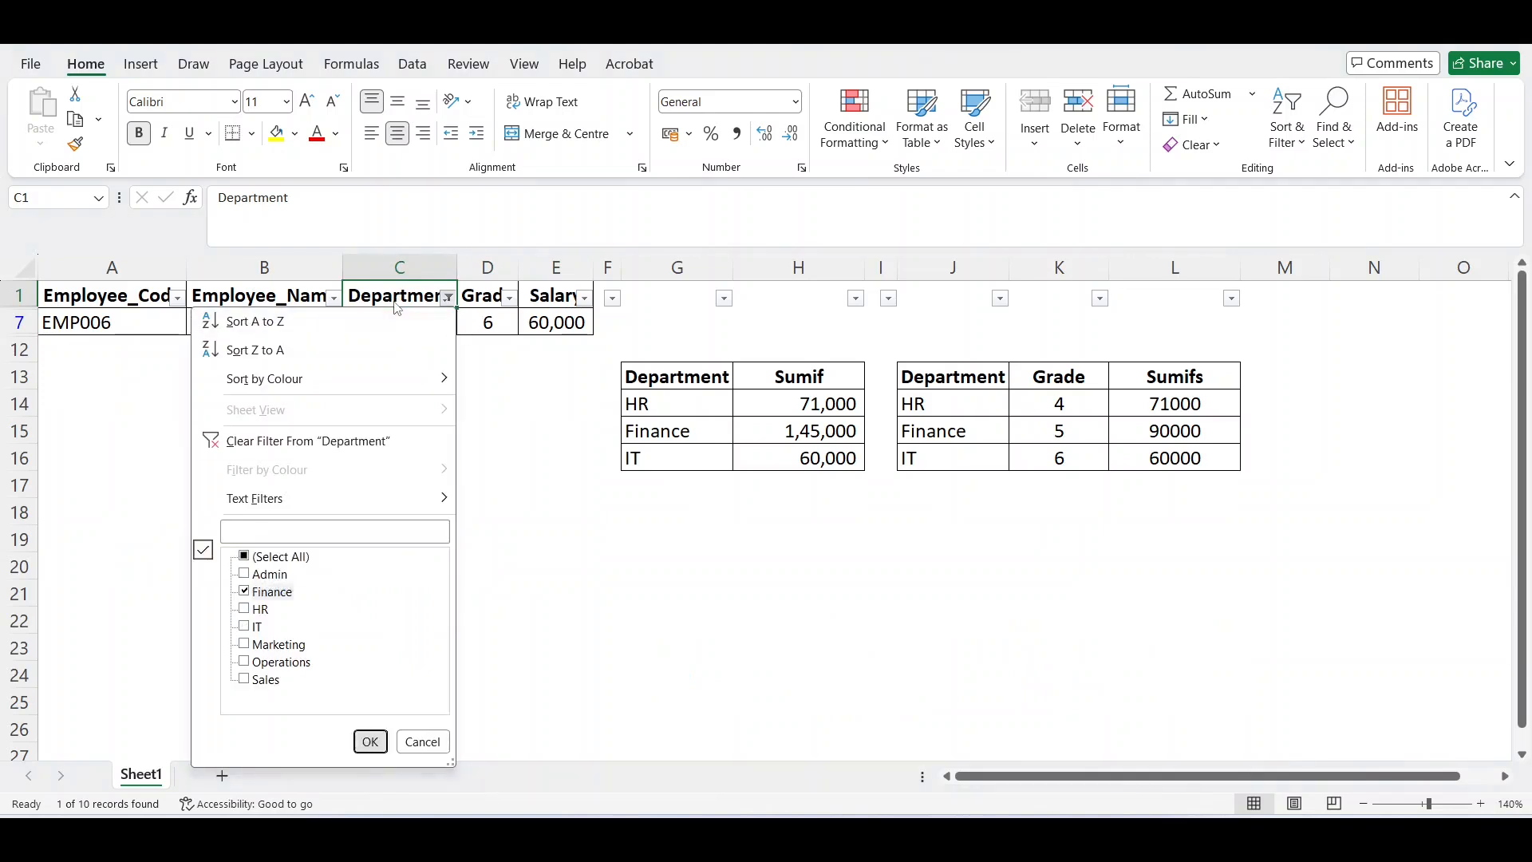
key("Return")
key("Down")
key("Right")
key("Up")
Filter the Grade column to grade 5 only, keeping the Finance department filter.
key("Down")
key("Down")
key("Down")
key("Up")
key("Up")
key("Up")
key("alt+Down")
Select the salaries of the filtered Finance grade 5 employees to check their sum against L15.
key("Down")
key("Down")
key("Down")
key("Down")
key("Down")
key("Down")
key("Down")
key("Down")
key("Down")
key("Down")
key("Down")
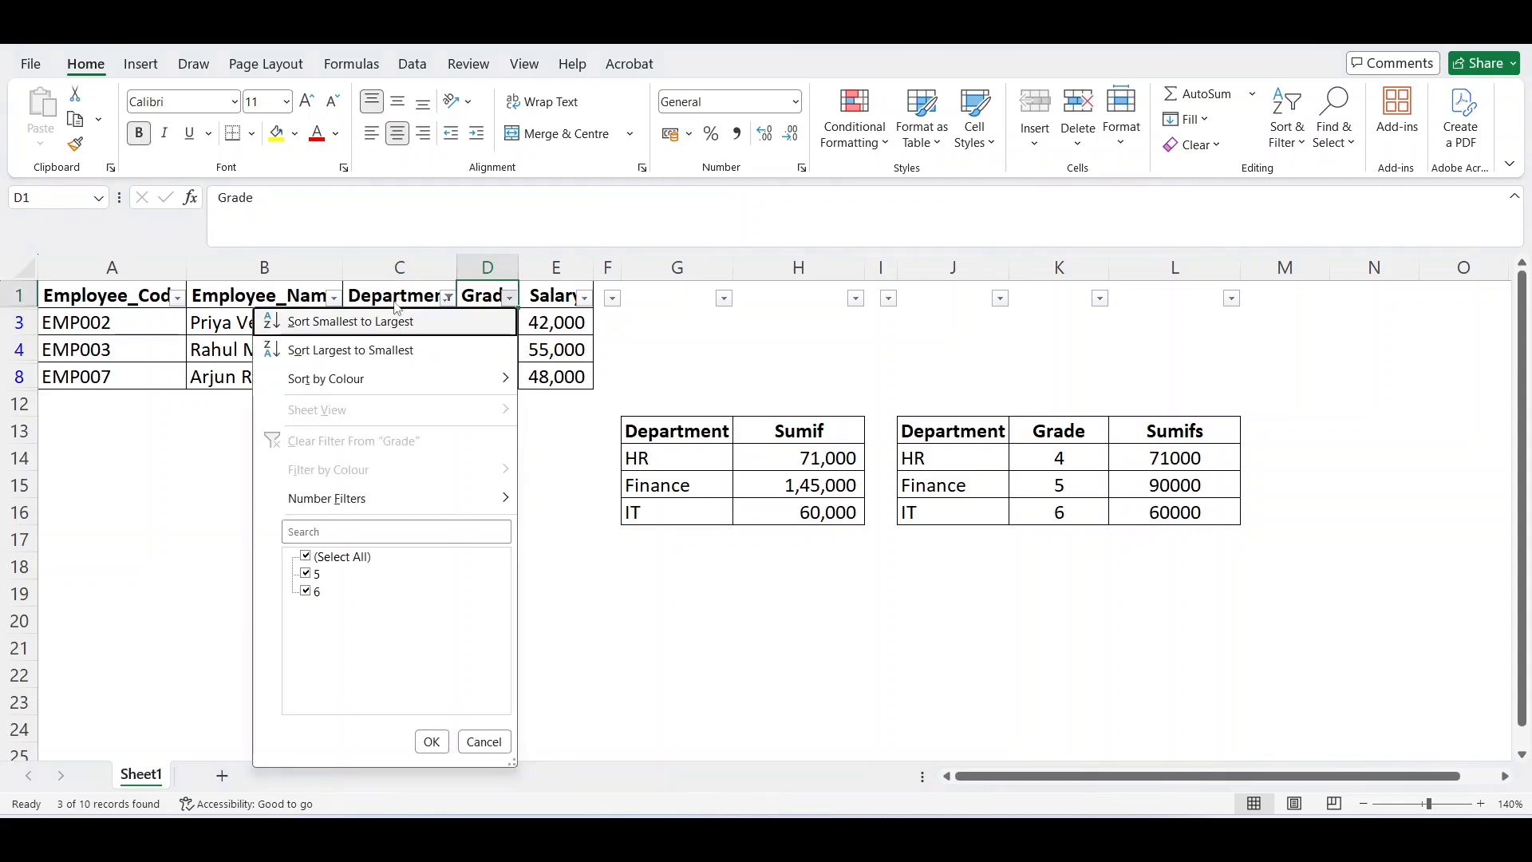
key("Tab")
key("Return")
key("Down")
key("Right")
key("shift+Down")
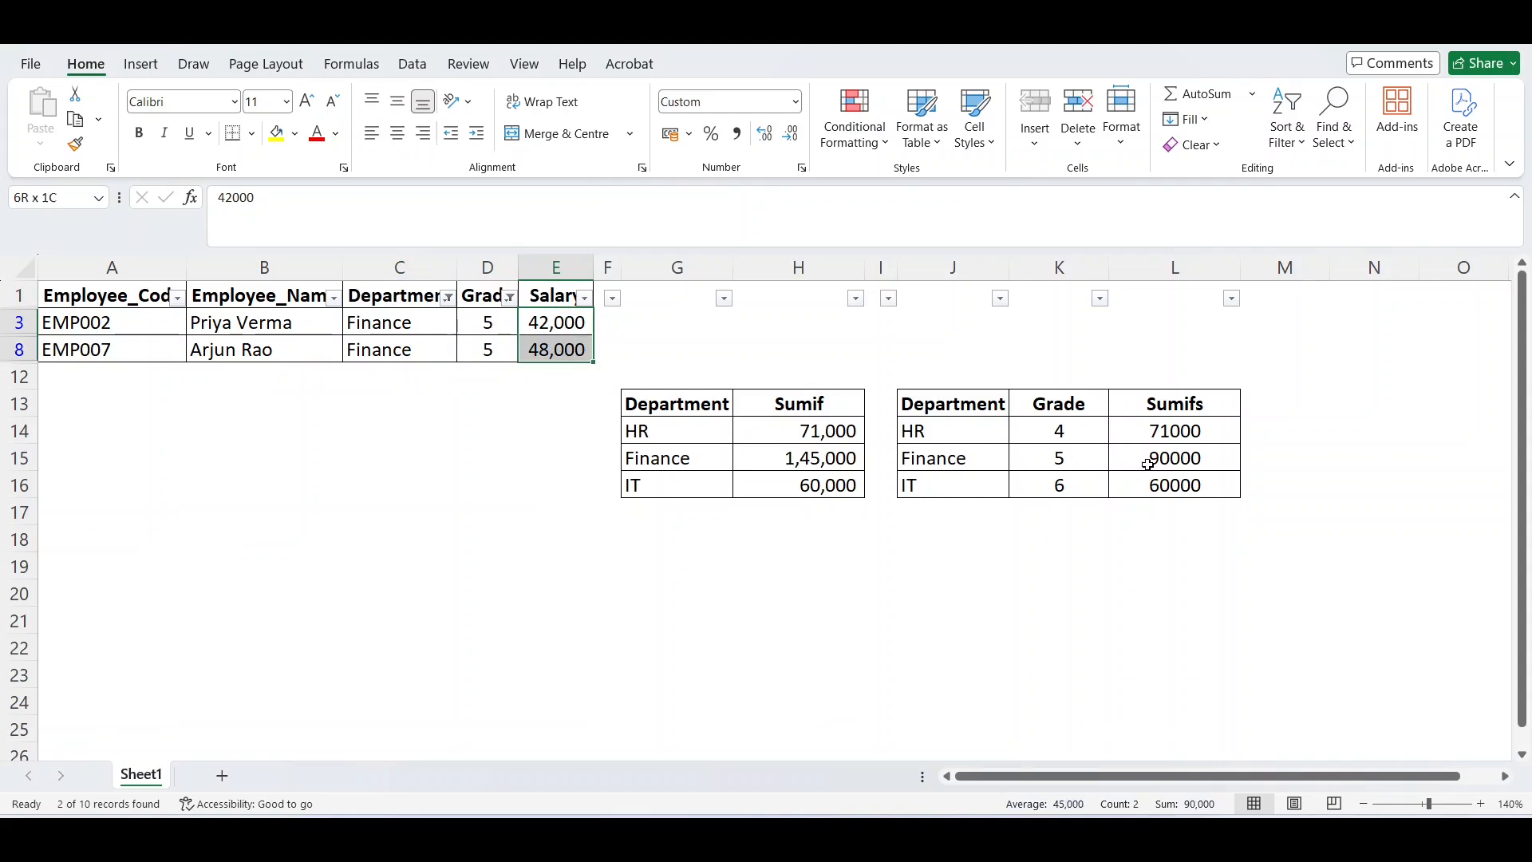
Remove the Department and Grade filters along with the header row's filter controls.
key("Up")
key("ctrl+shift+l")
key("Down")
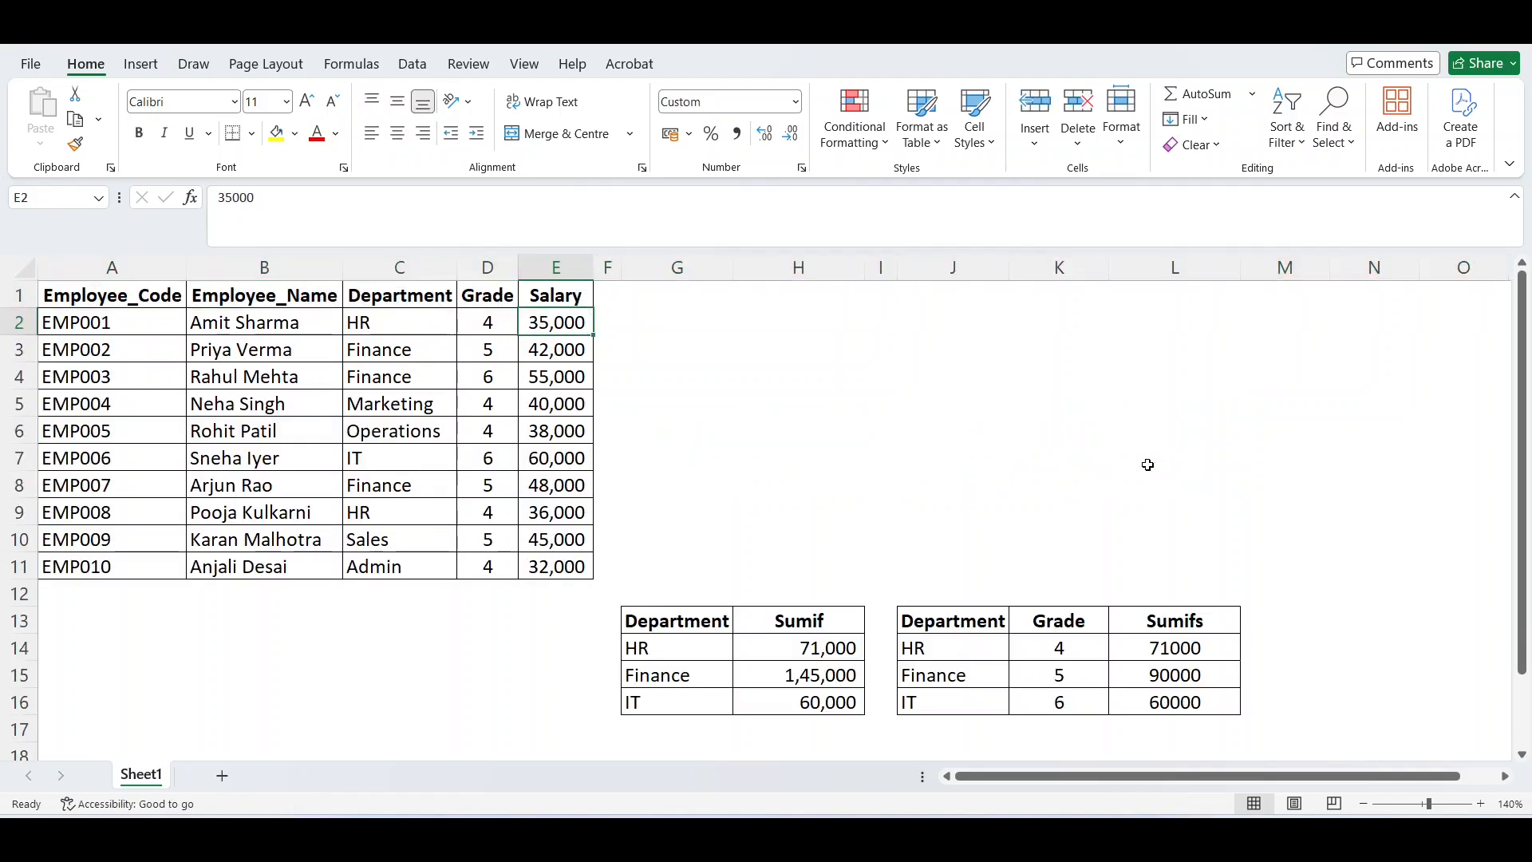